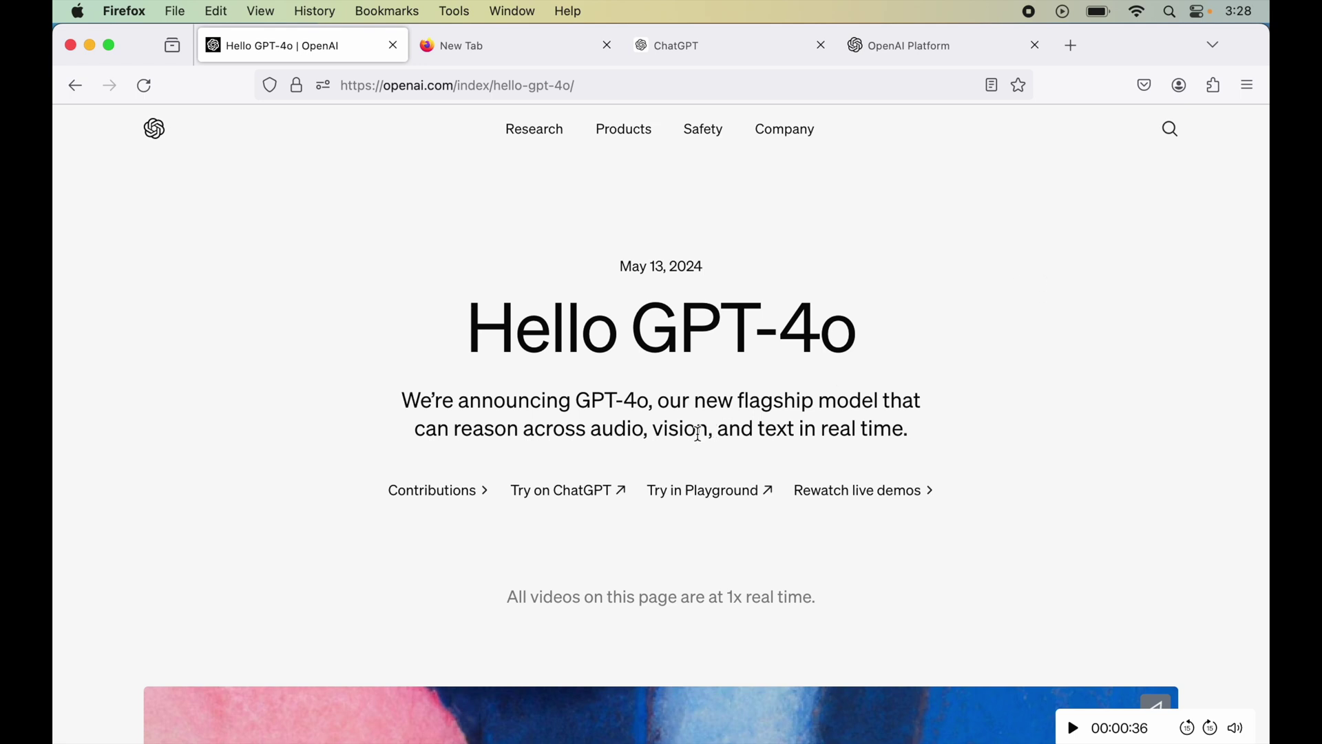
- Scroll the Hello GPT-4o announcement and highlight the line explaining that 'o' stands for 'omni'
left_click_drag(602, 431, 810, 432)
left_click(810, 432)
scroll(403, 277, "down", 15)
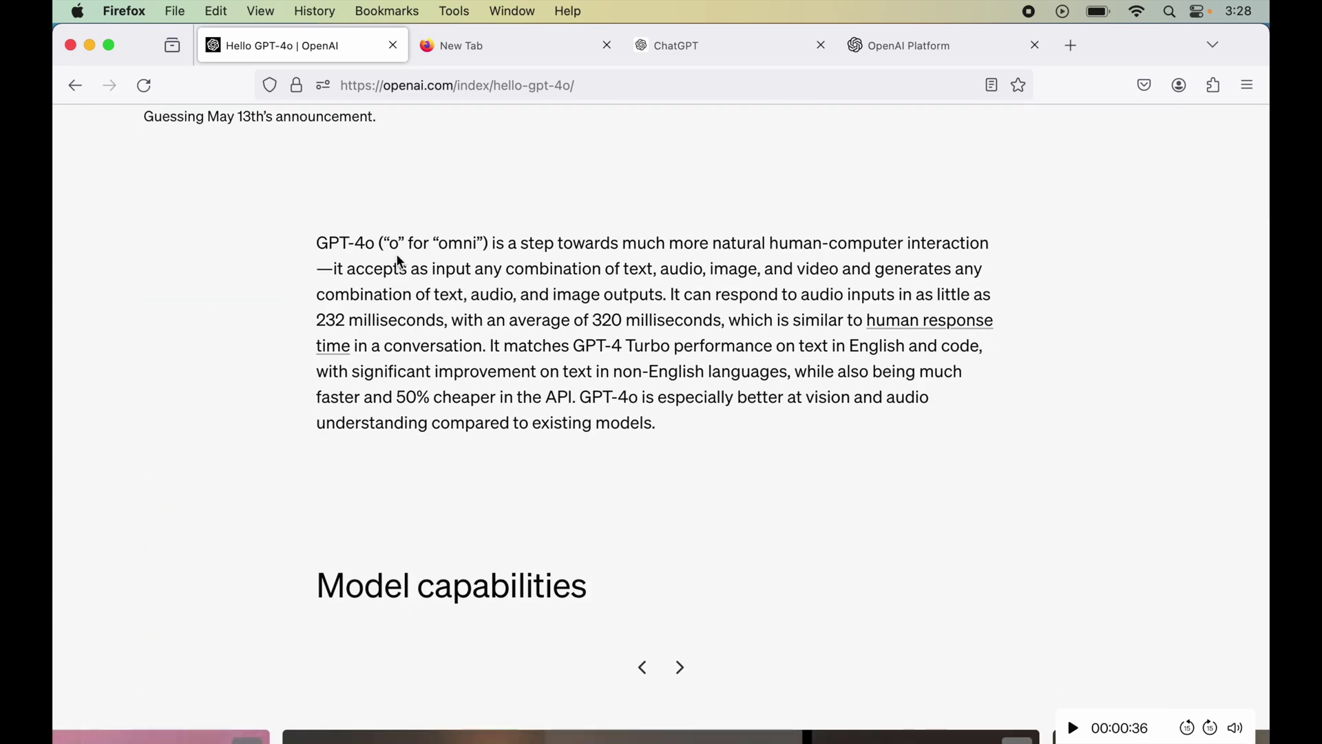
left_click_drag(383, 243, 483, 242)
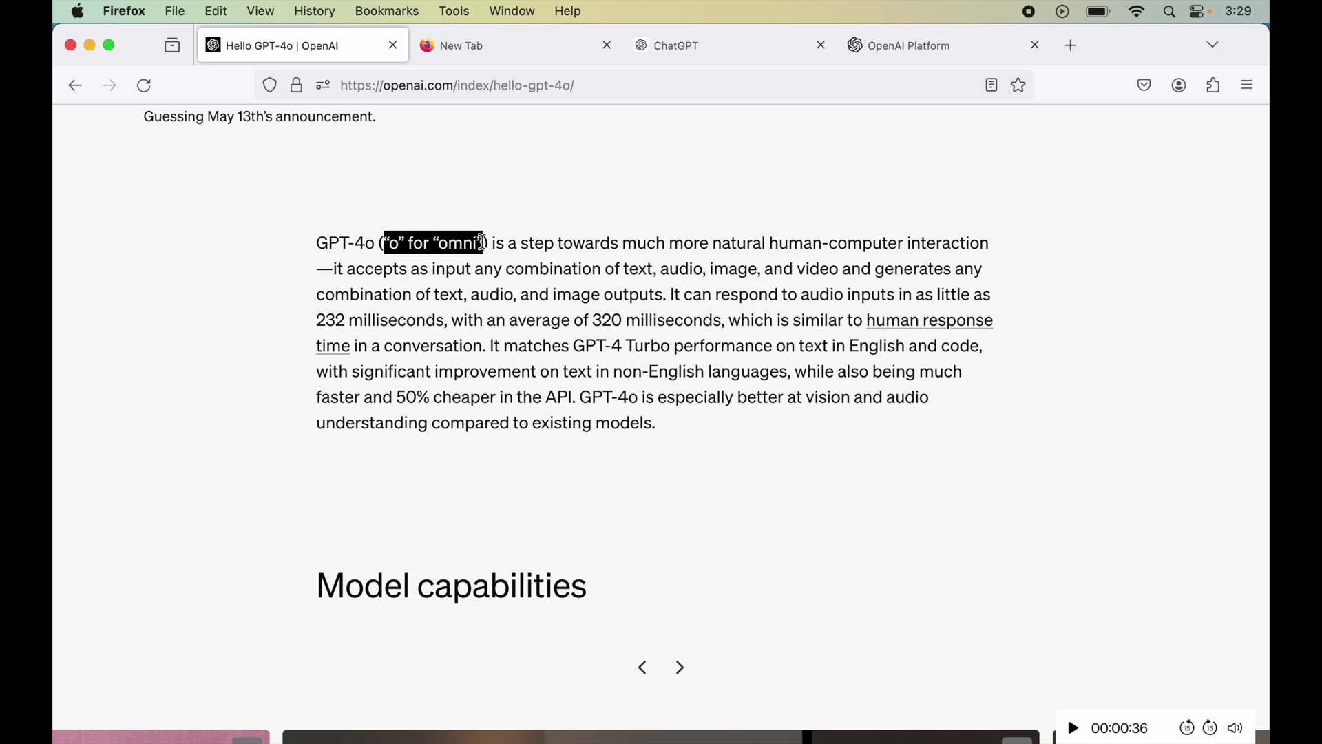
- Load chatgpt.com in the new tab and view its models: GPT-3.5 active, GPT-4 requiring an upgrade
left_click(446, 51)
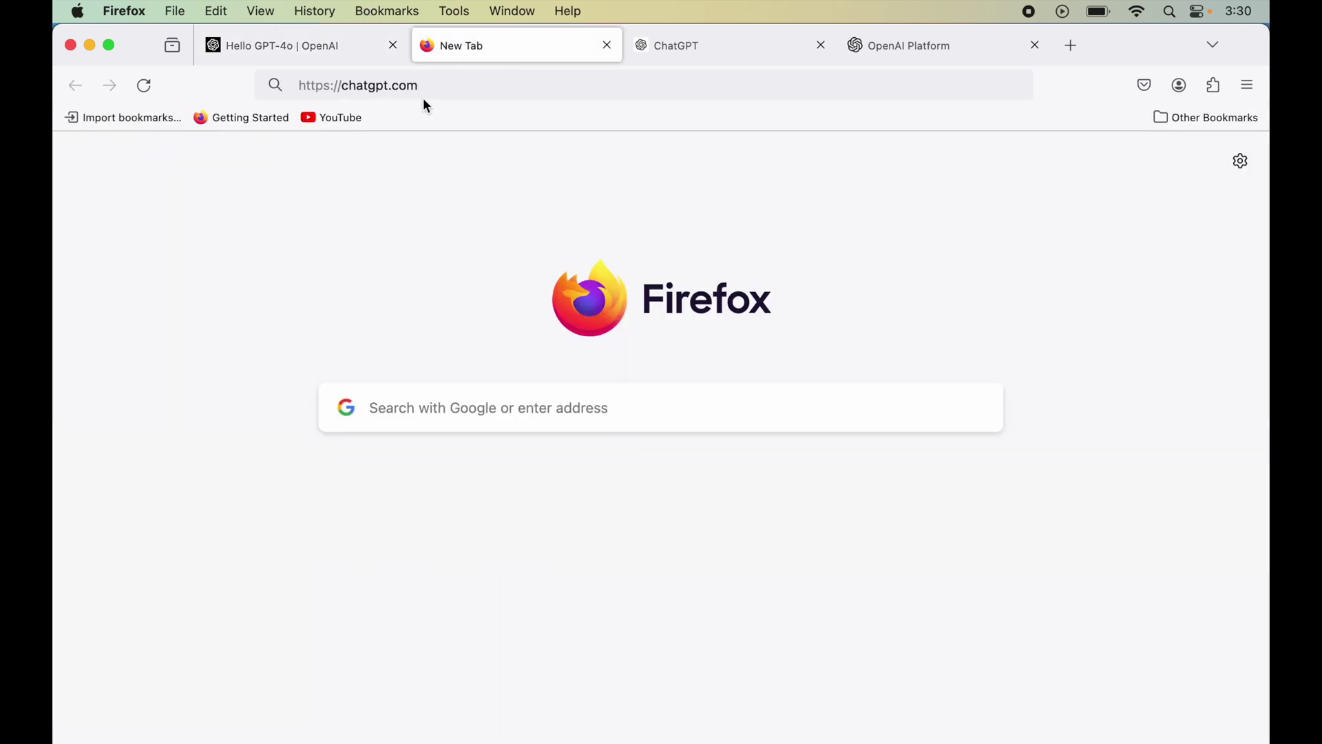
left_click(460, 75)
key("Return")
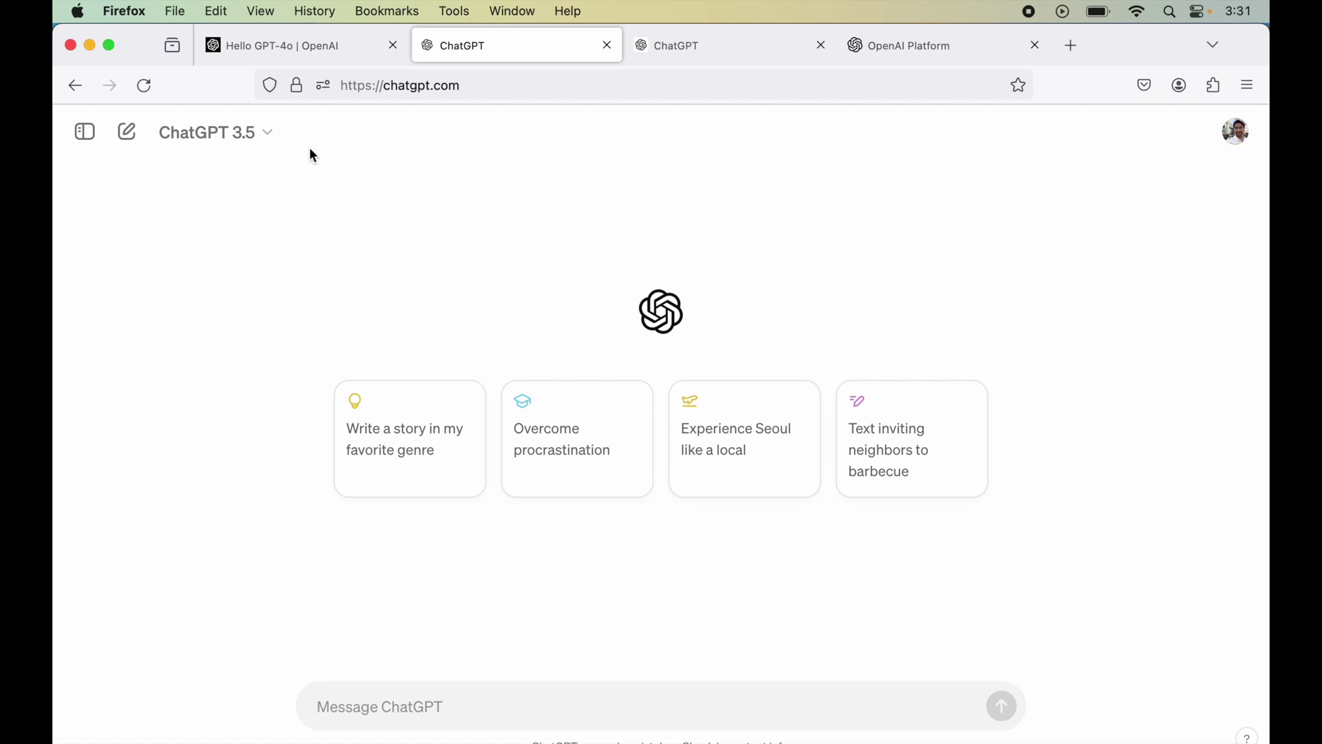
left_click(219, 137)
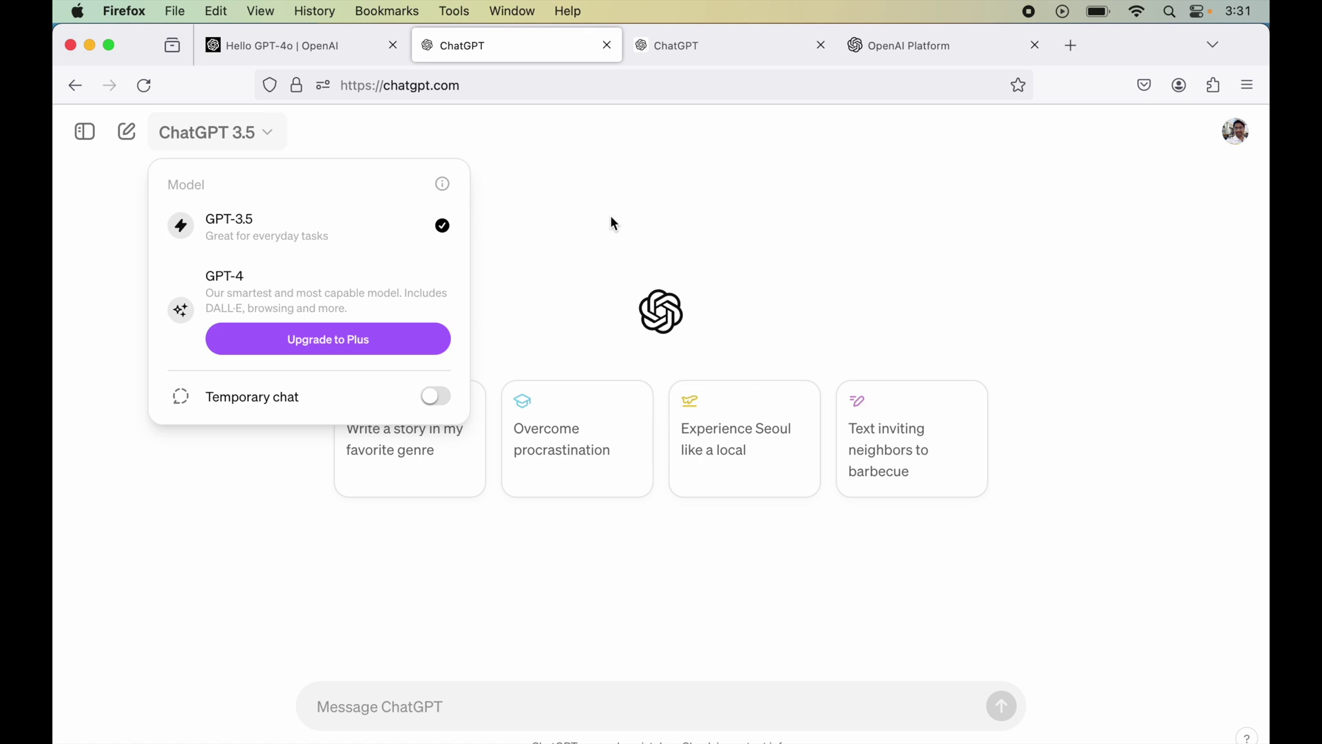
left_click(906, 47)
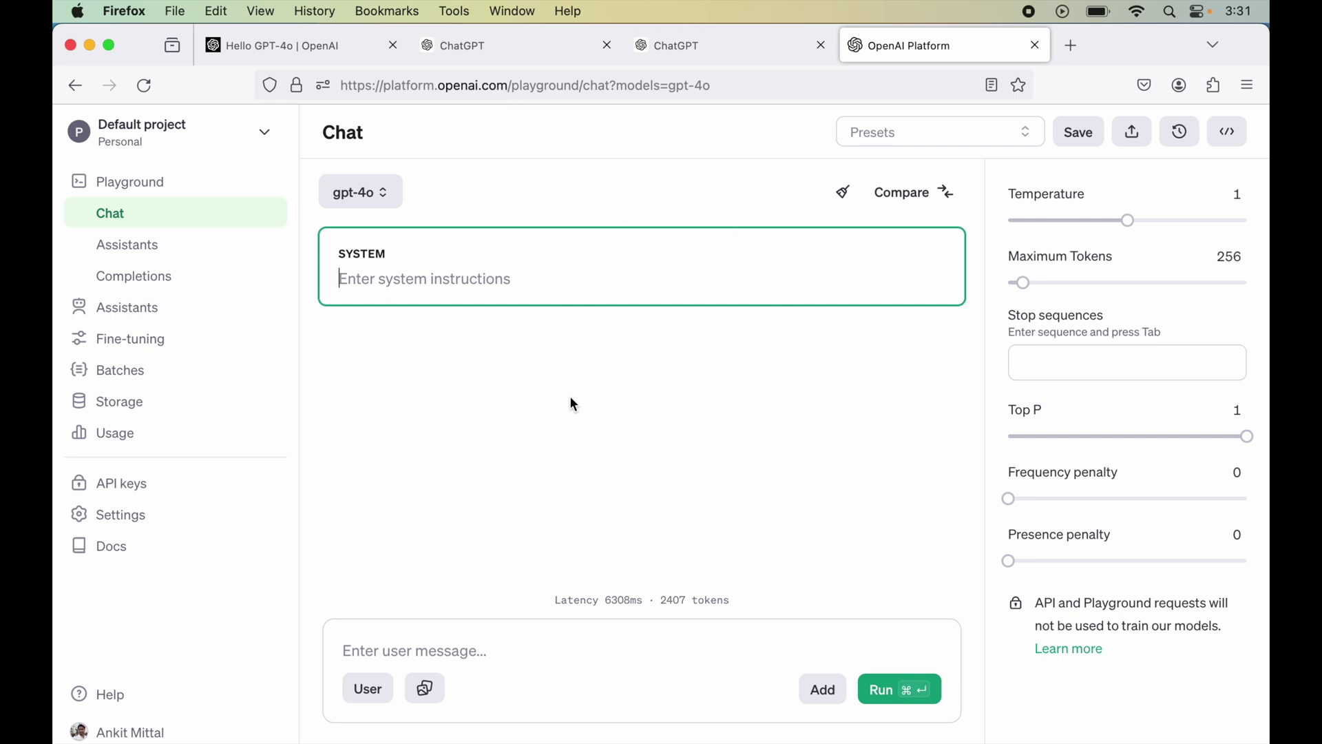
- Open the chat model list and keep gpt-4o as the selected model
left_click(376, 197)
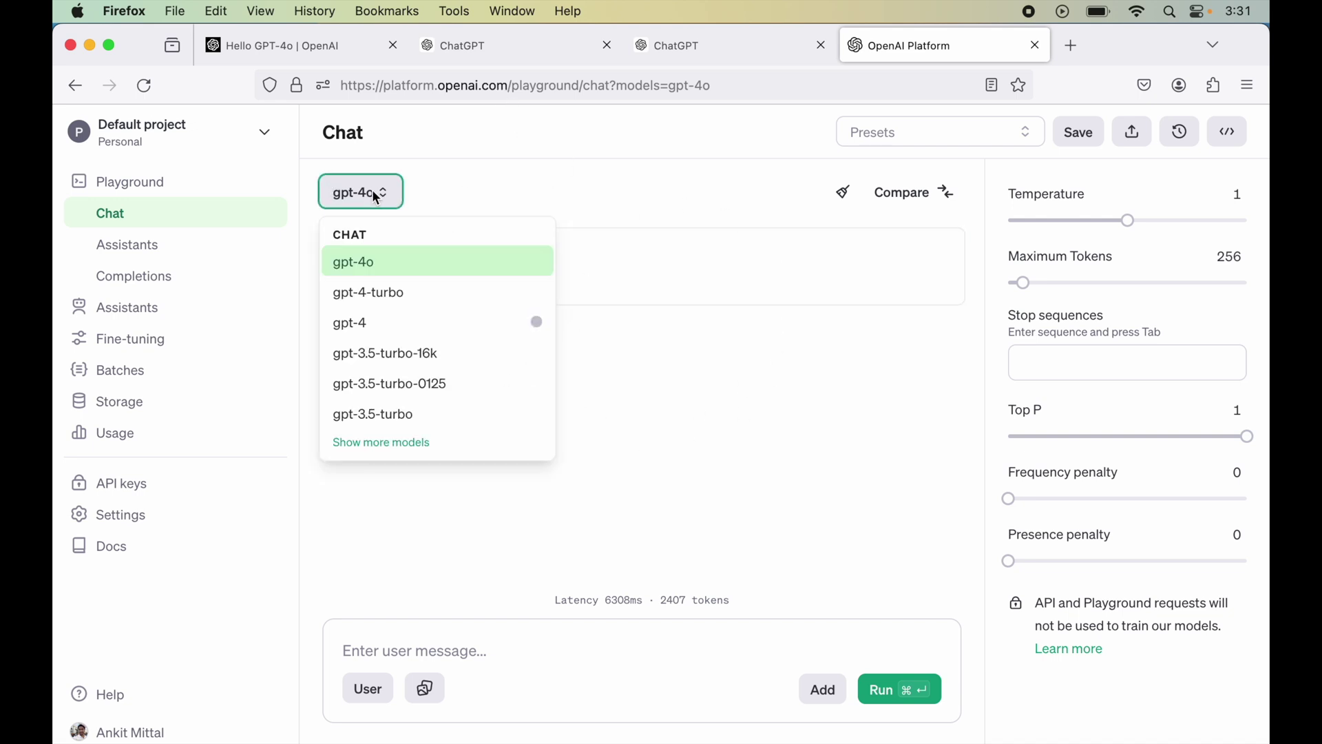
left_click(384, 268)
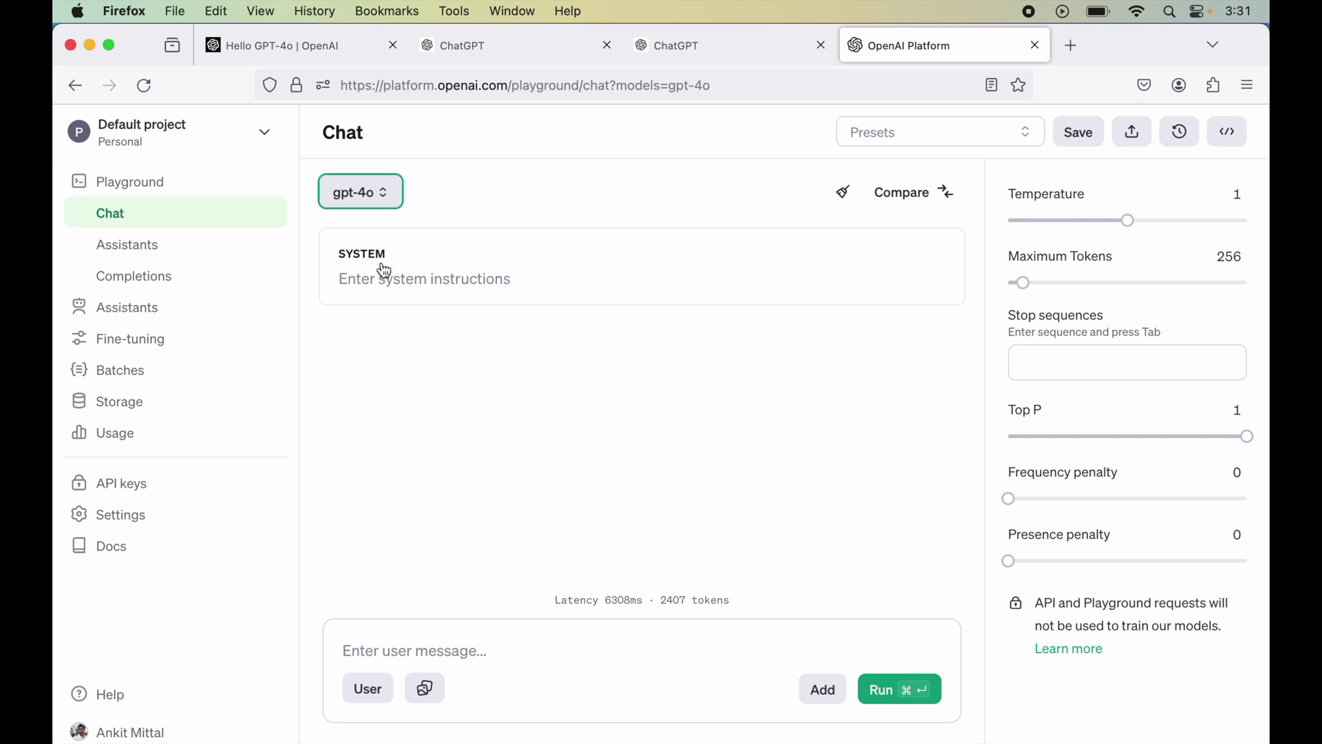
- Ask gpt-4o 'what is the date today?' and run it
left_click(390, 653)
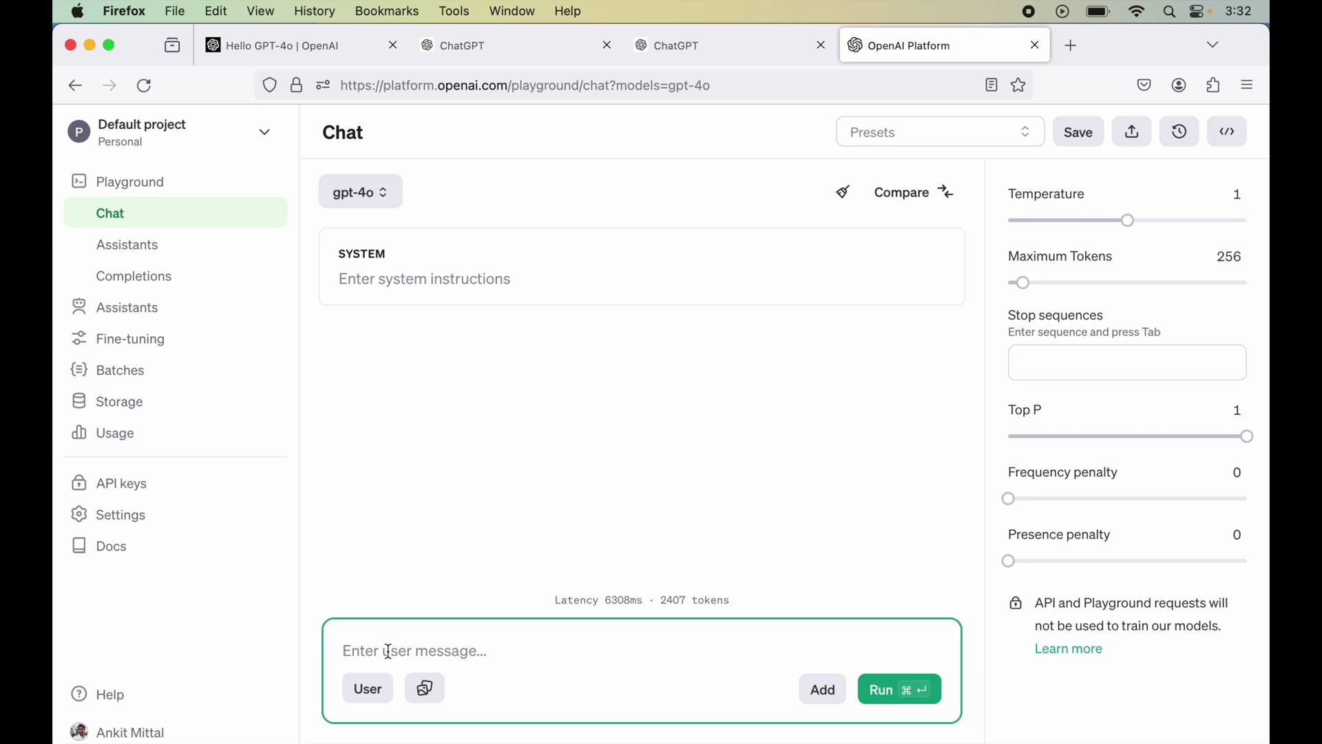
type("what is t")
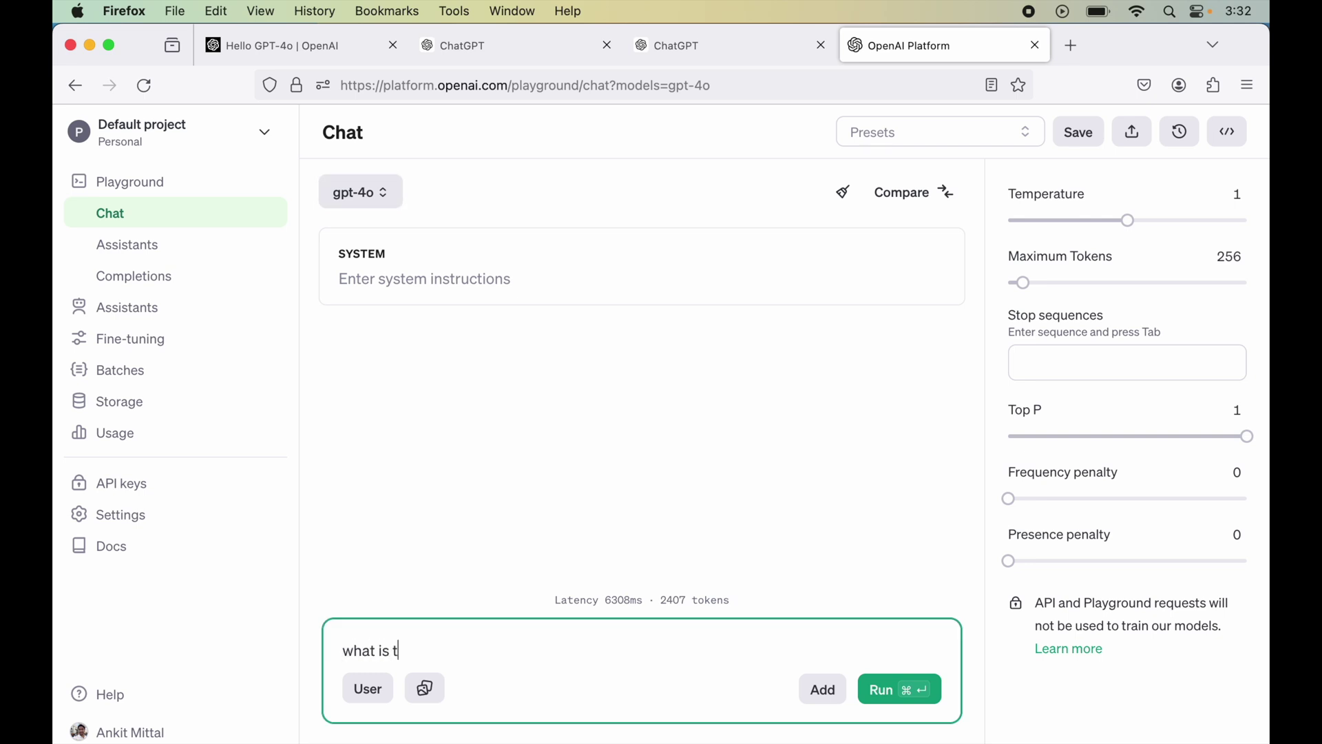
type("he date today?")
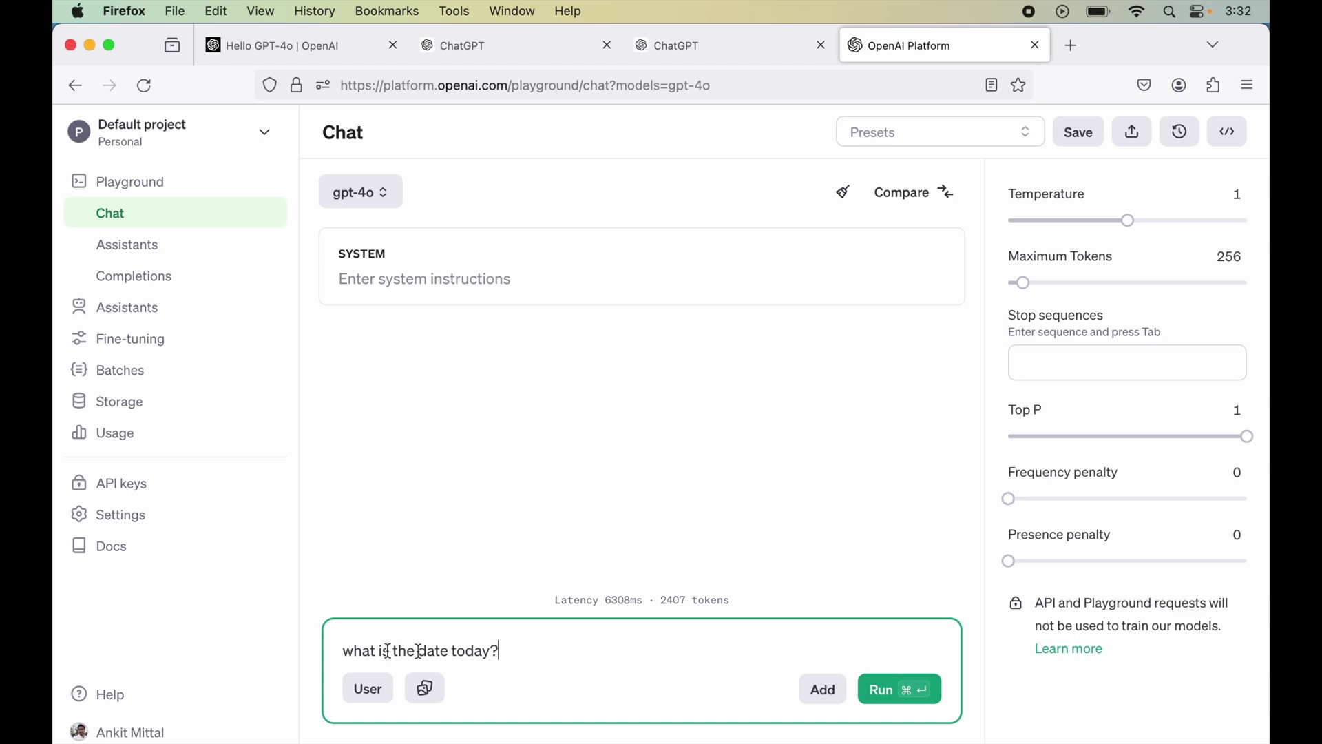
left_click(881, 703)
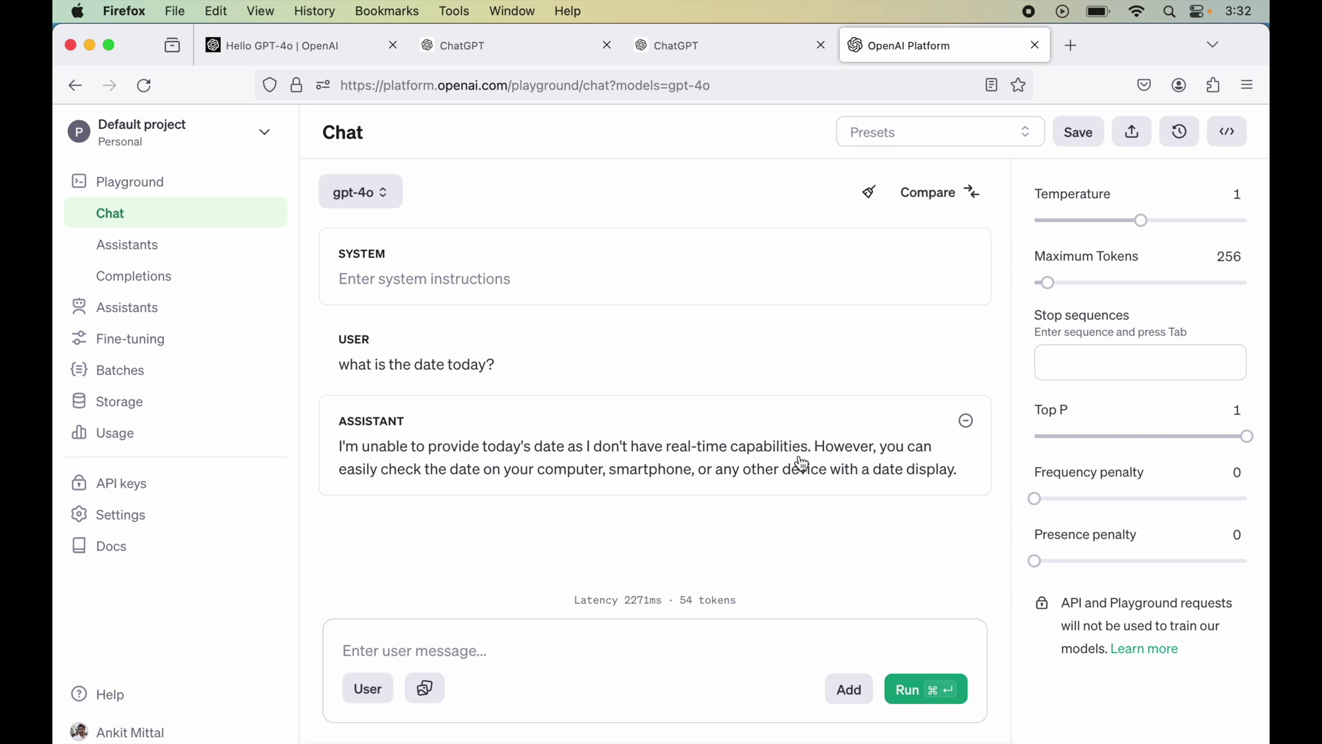
- Ask gpt-4o 'can you generate an image of a car running on highway?' and read its reply
left_click(480, 651)
type("can you")
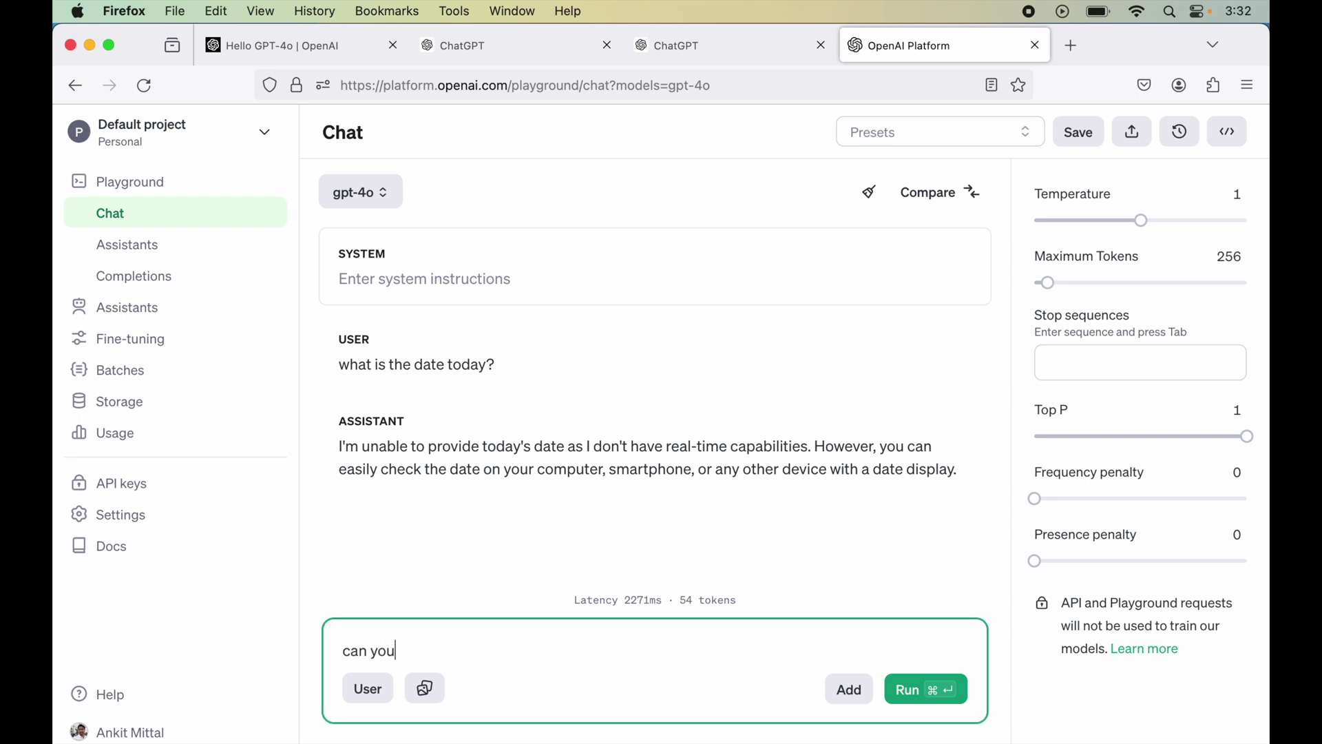
type(" generate an image")
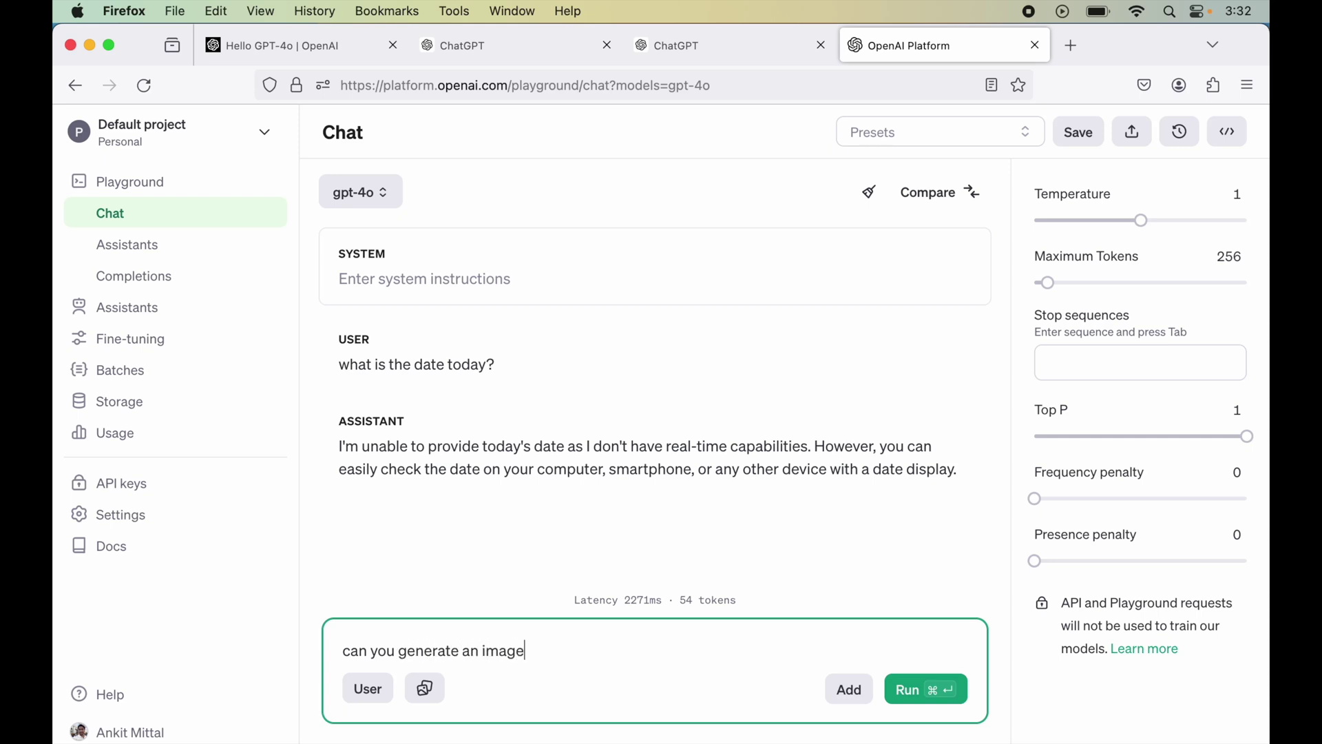
type(" of a car running on hi")
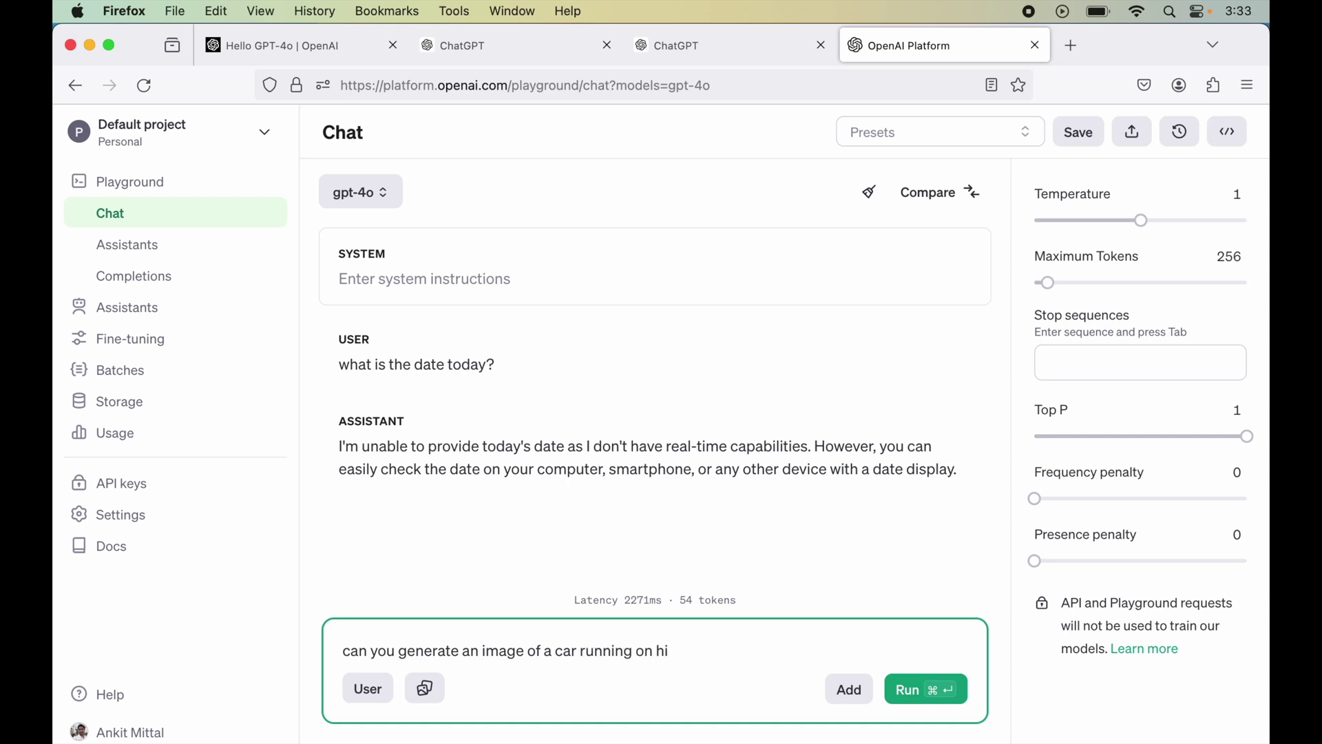
type("ghway?")
left_click(923, 689)
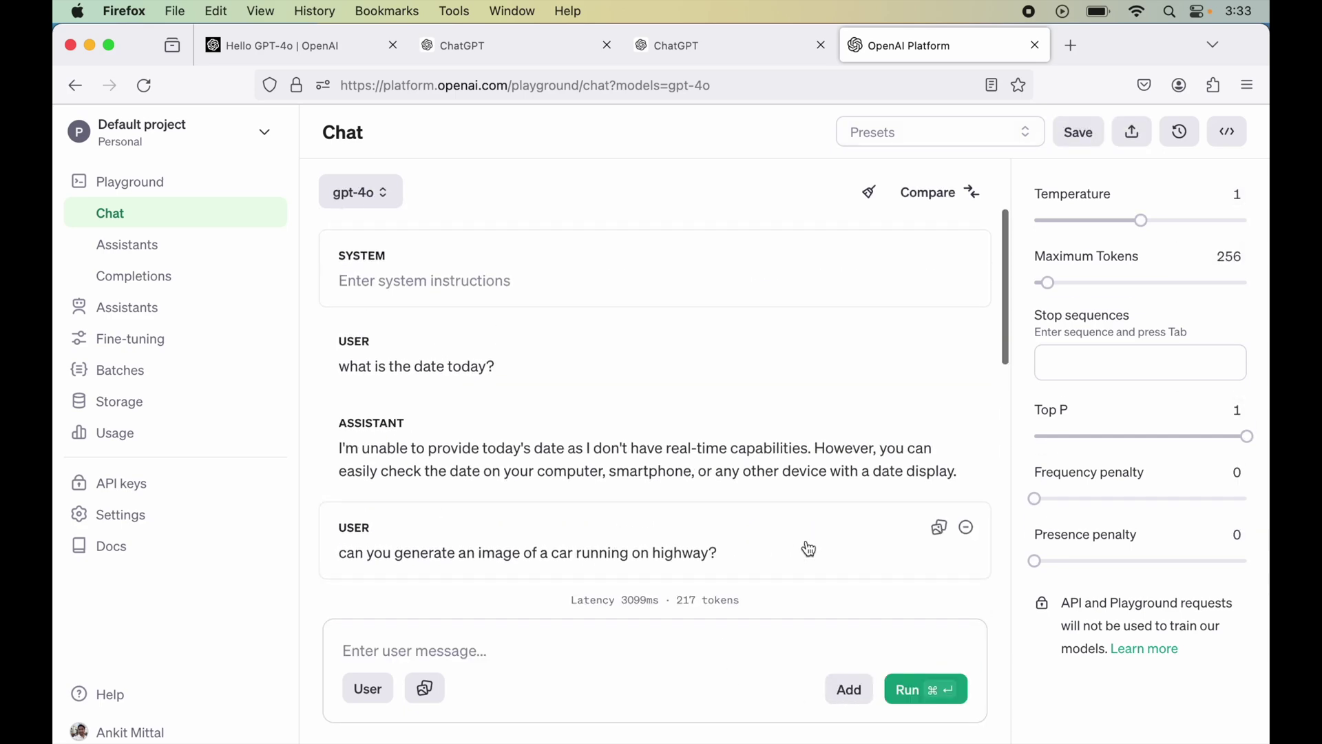
scroll(807, 548, "up", 5)
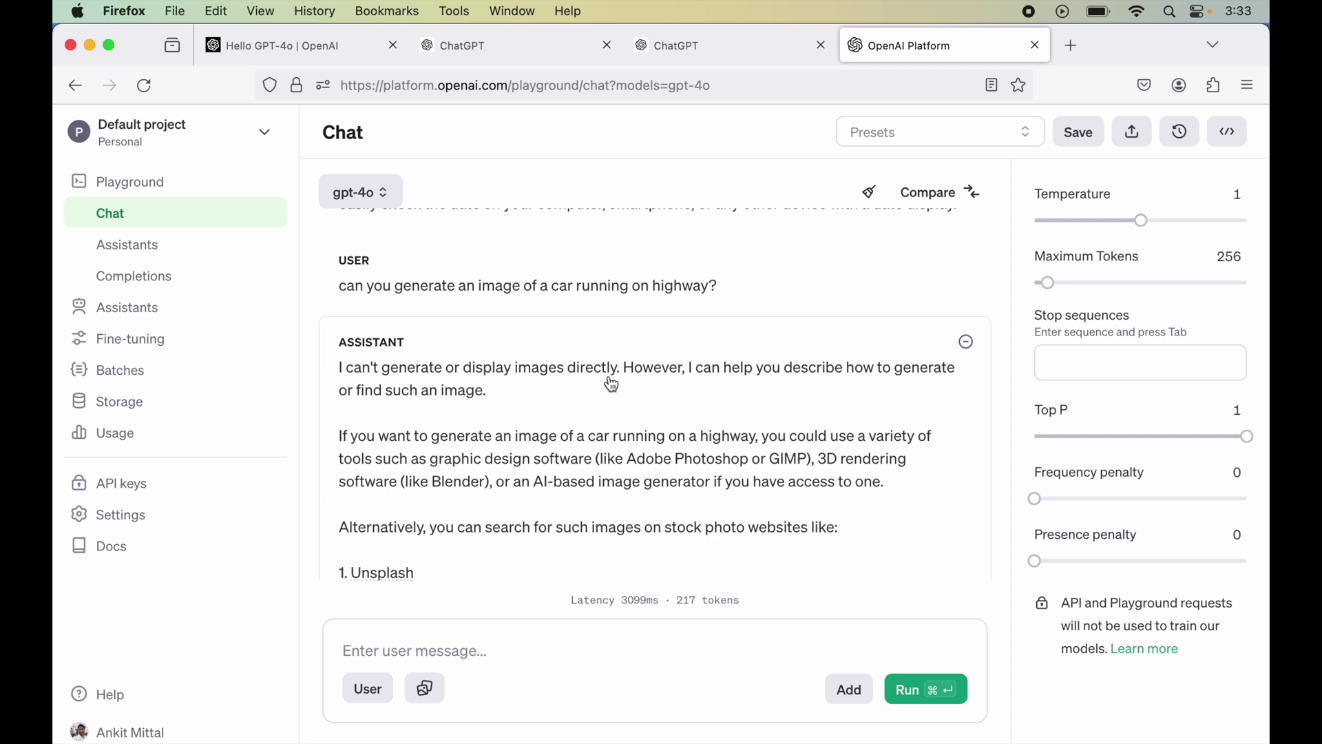
- Upload the black shoe screenshot (11.46.58 AM) and send 'what does this image represent?'
left_click(432, 696)
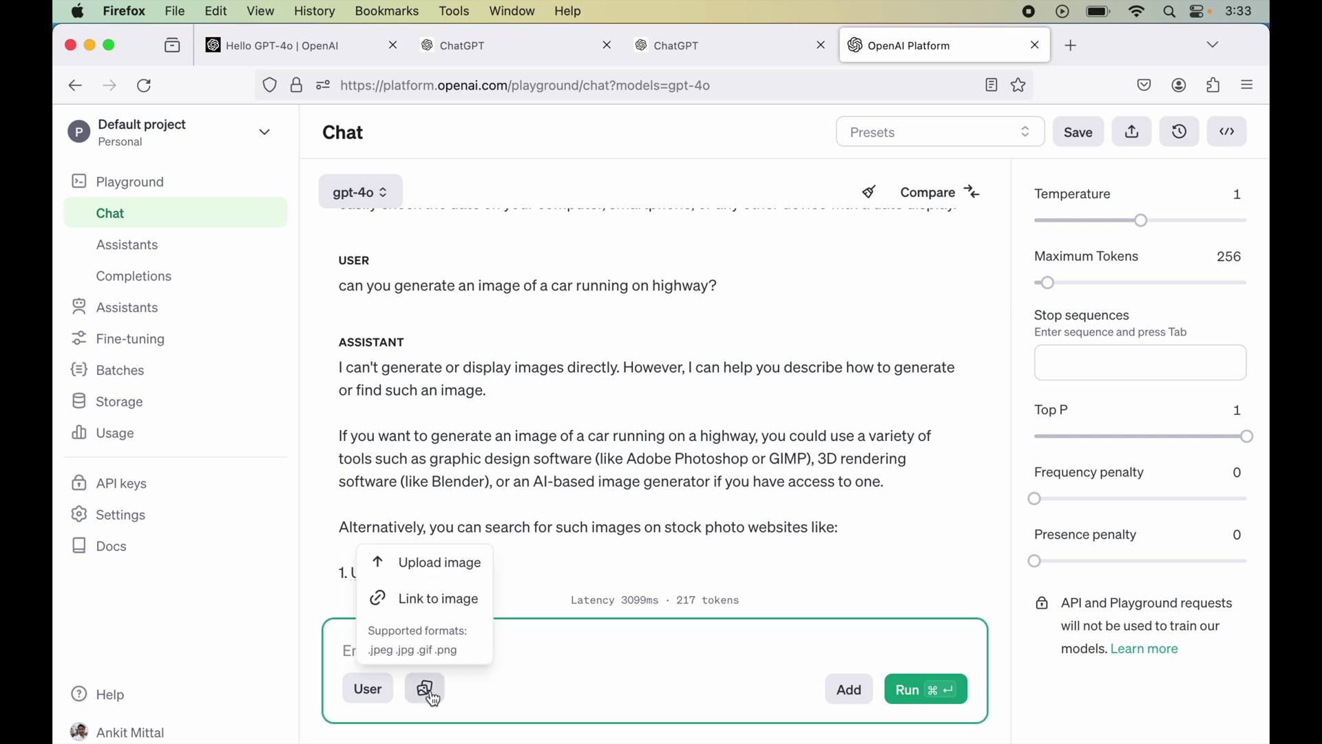
left_click(441, 575)
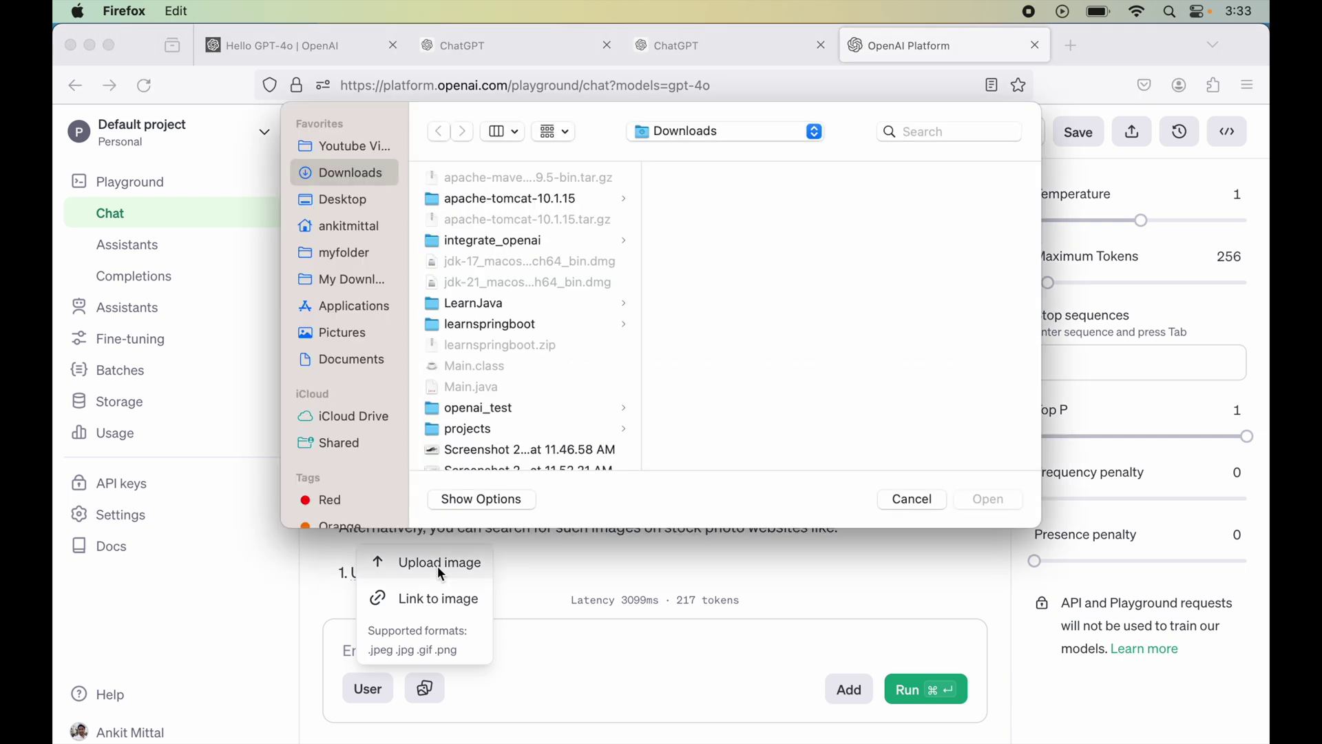
scroll(466, 342, "down", 3)
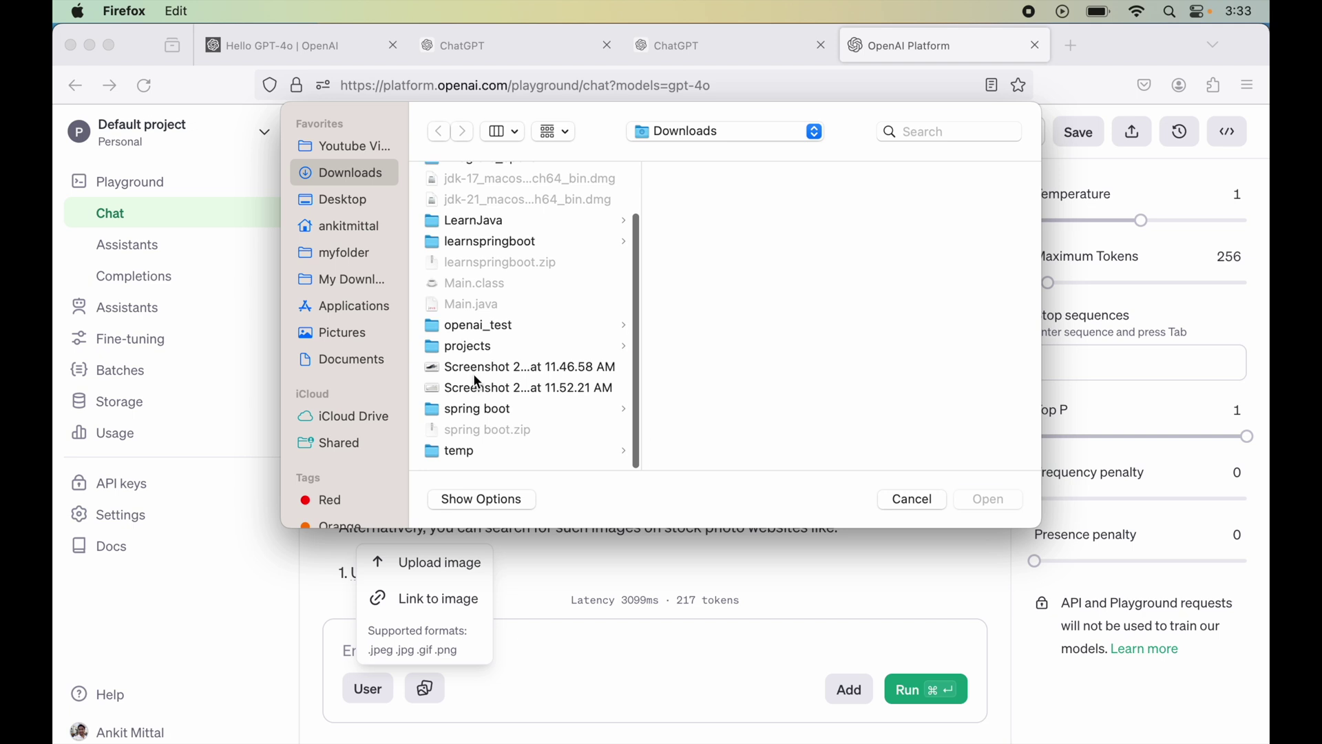
left_click(474, 369)
left_click(989, 499)
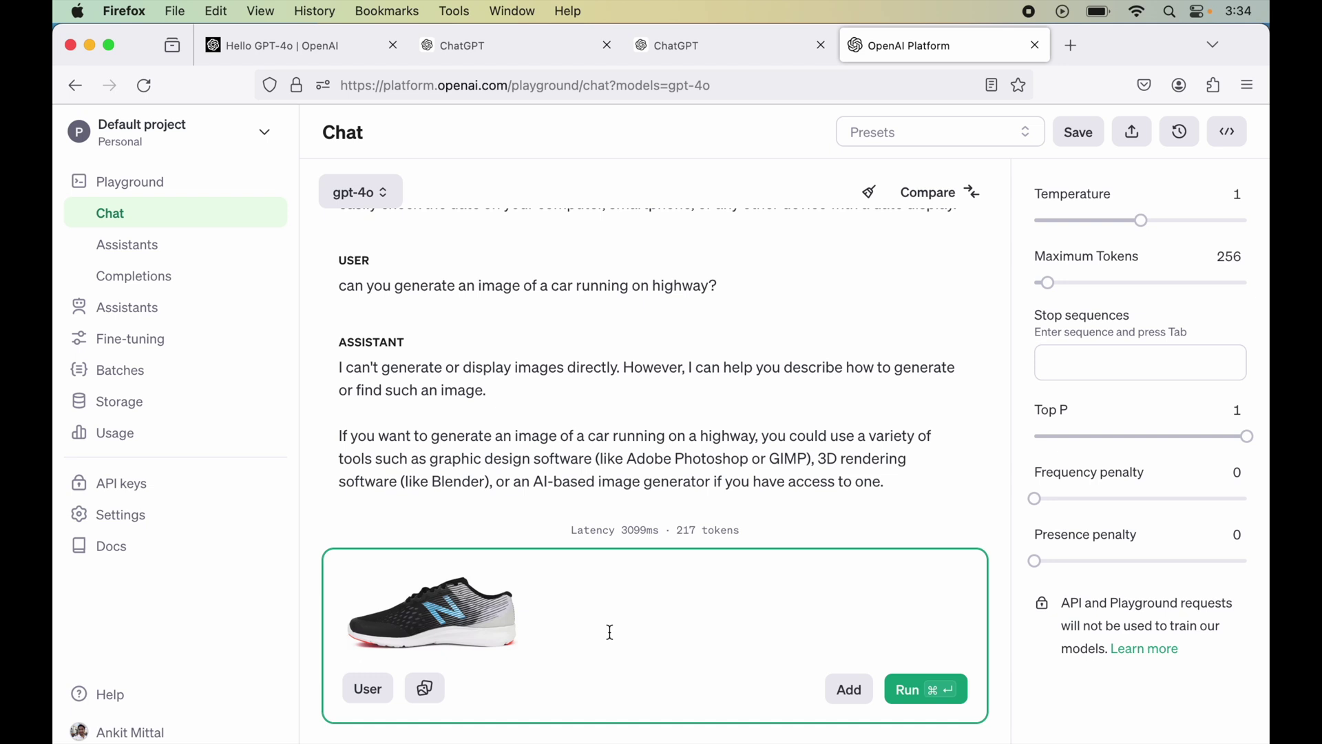
type("what does thi")
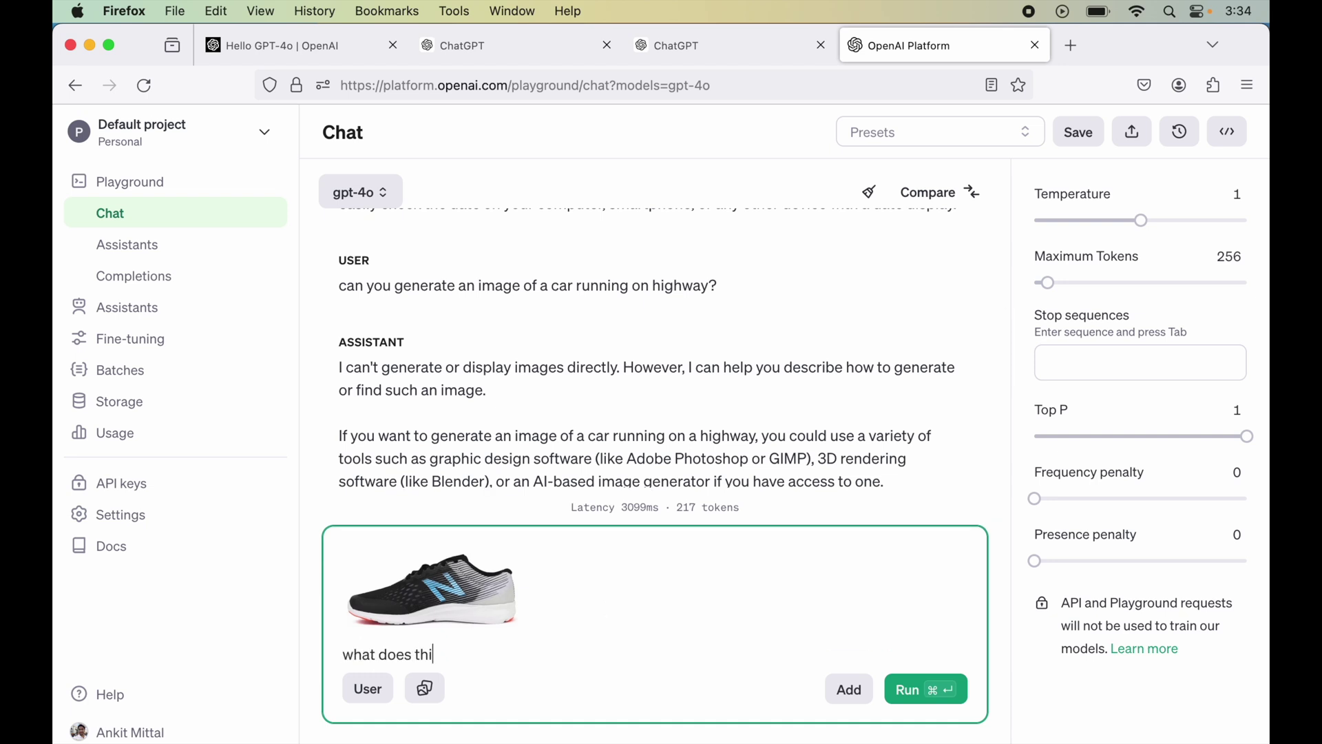
type("s image represent?")
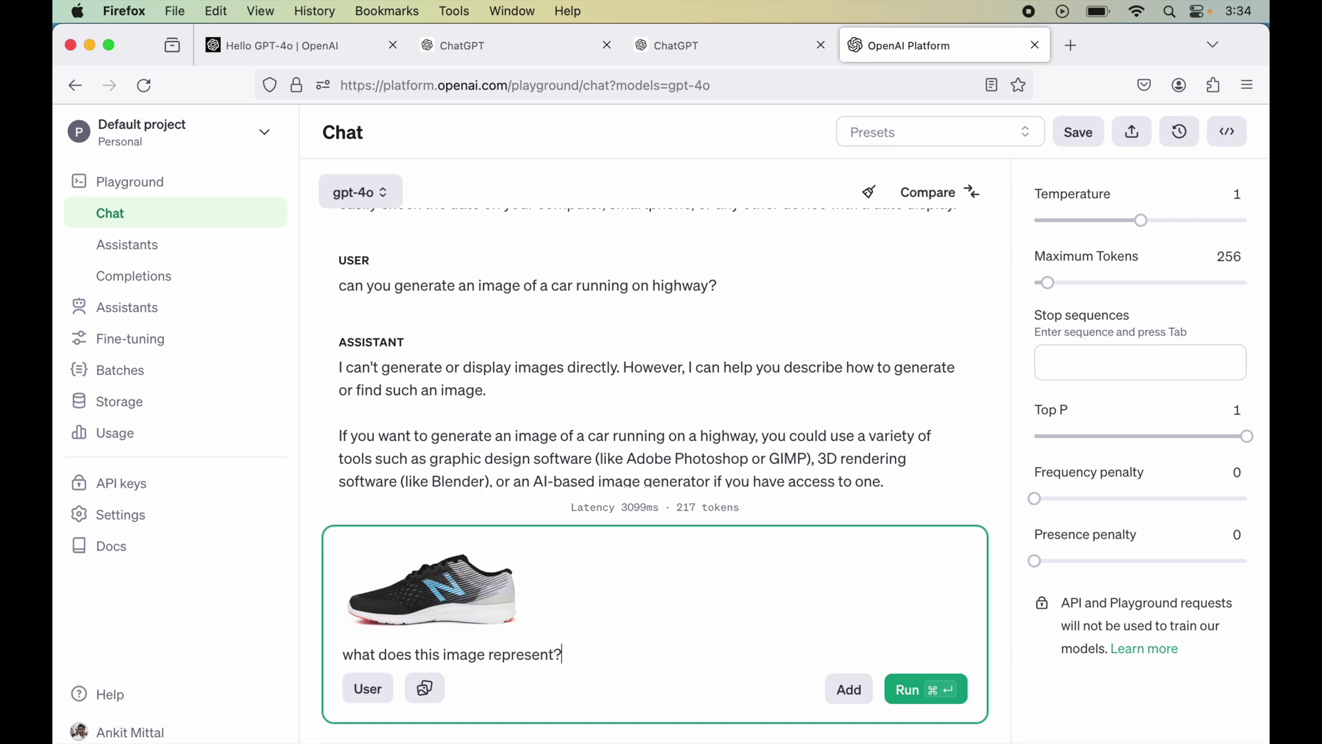
left_click(913, 696)
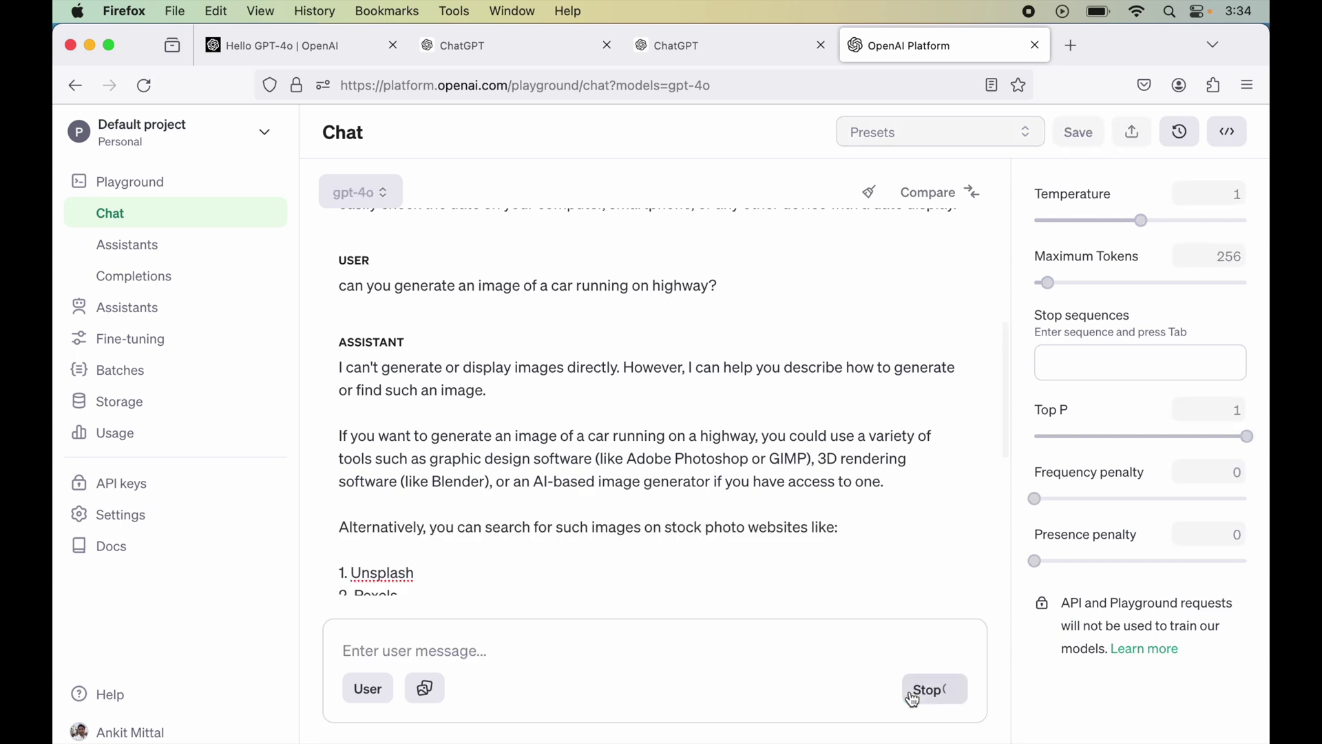
- Read through gpt-4o's reply and highlight its mention of a New Balance brand shoe
scroll(732, 526, "down", 10)
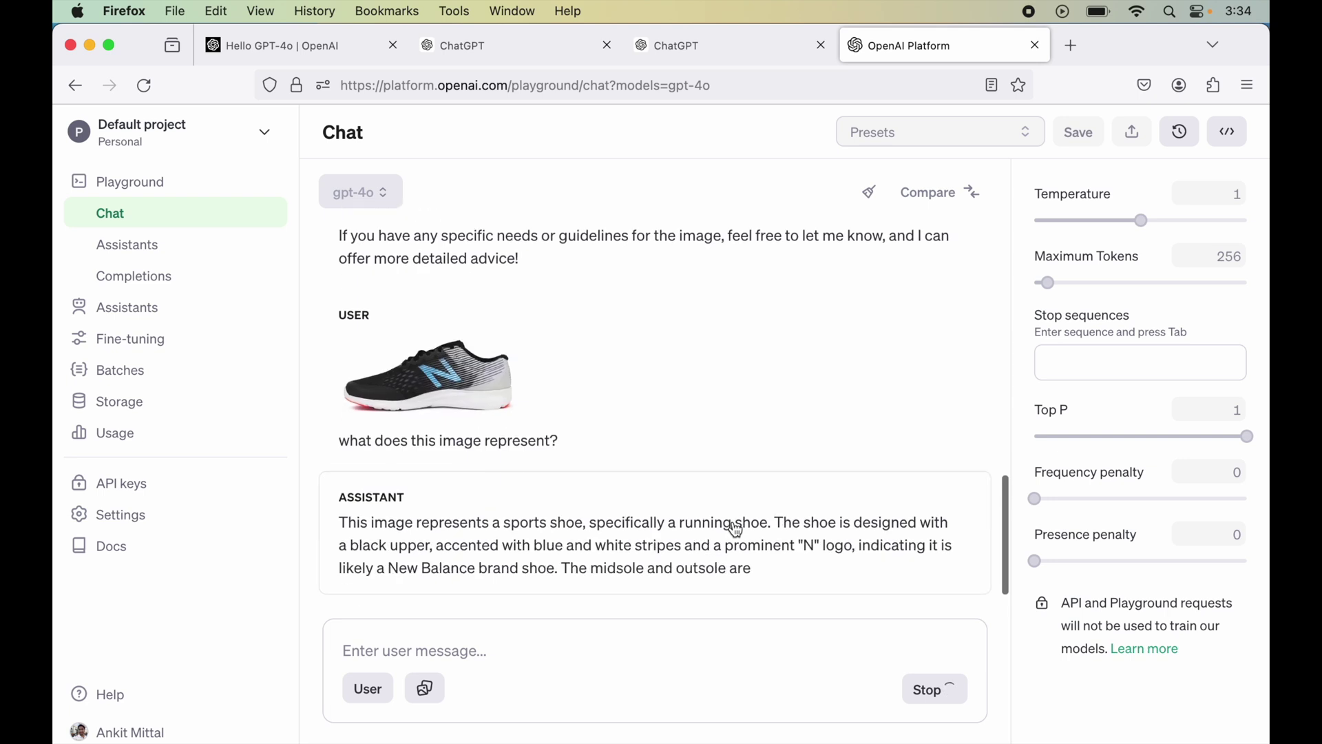
scroll(735, 531, "down", 3)
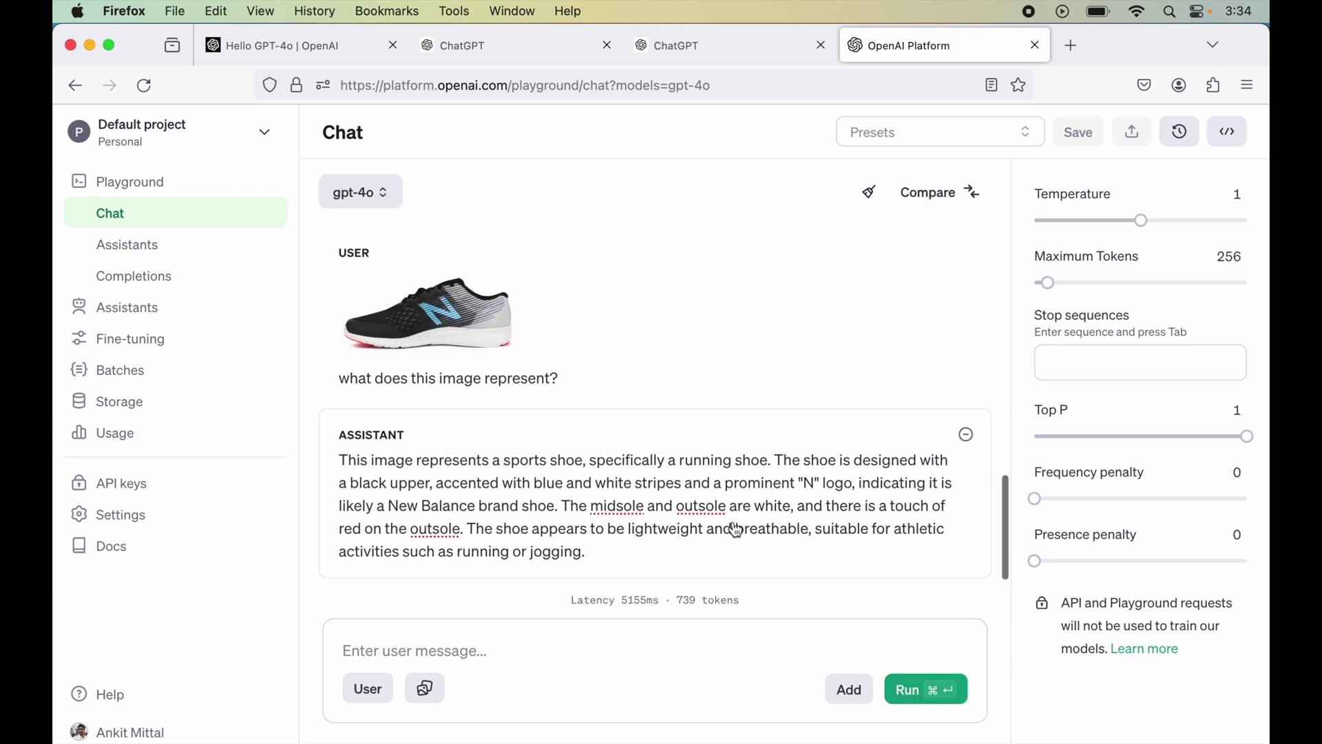
scroll(736, 531, "up", 1)
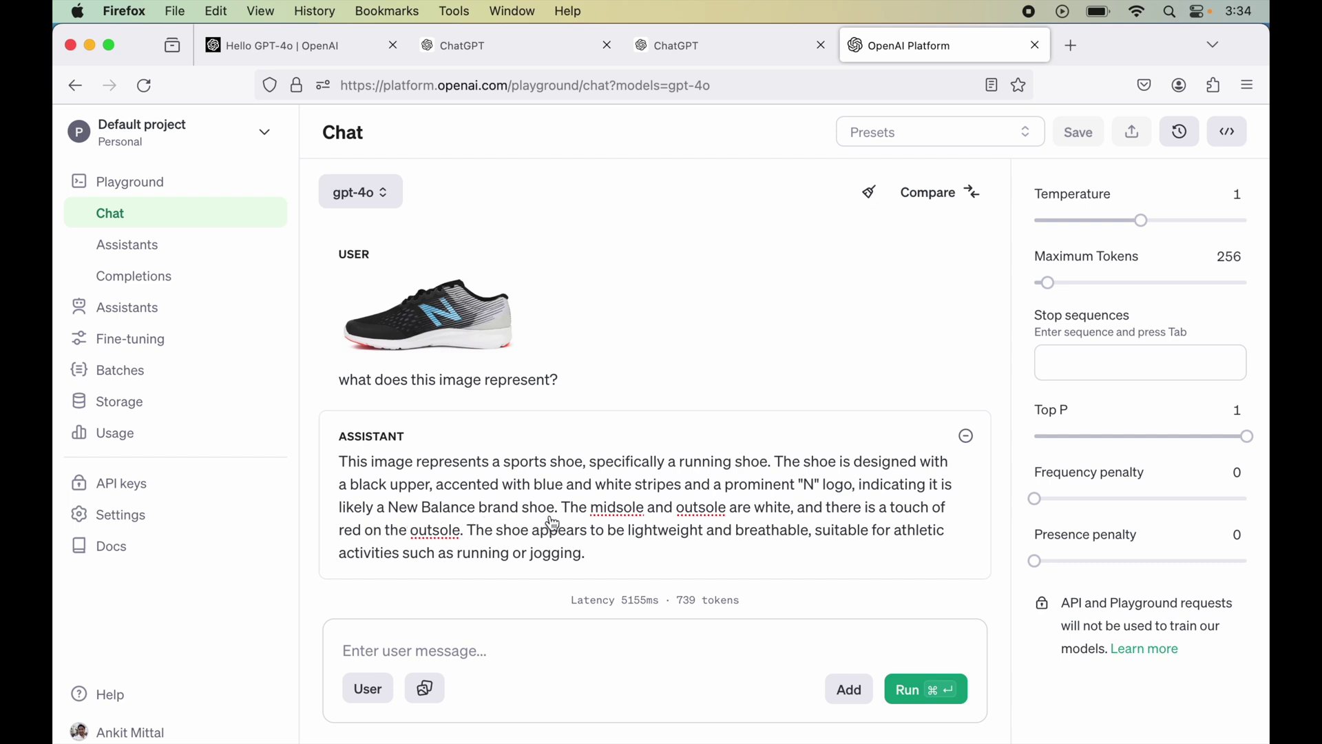
left_click_drag(555, 513, 390, 515)
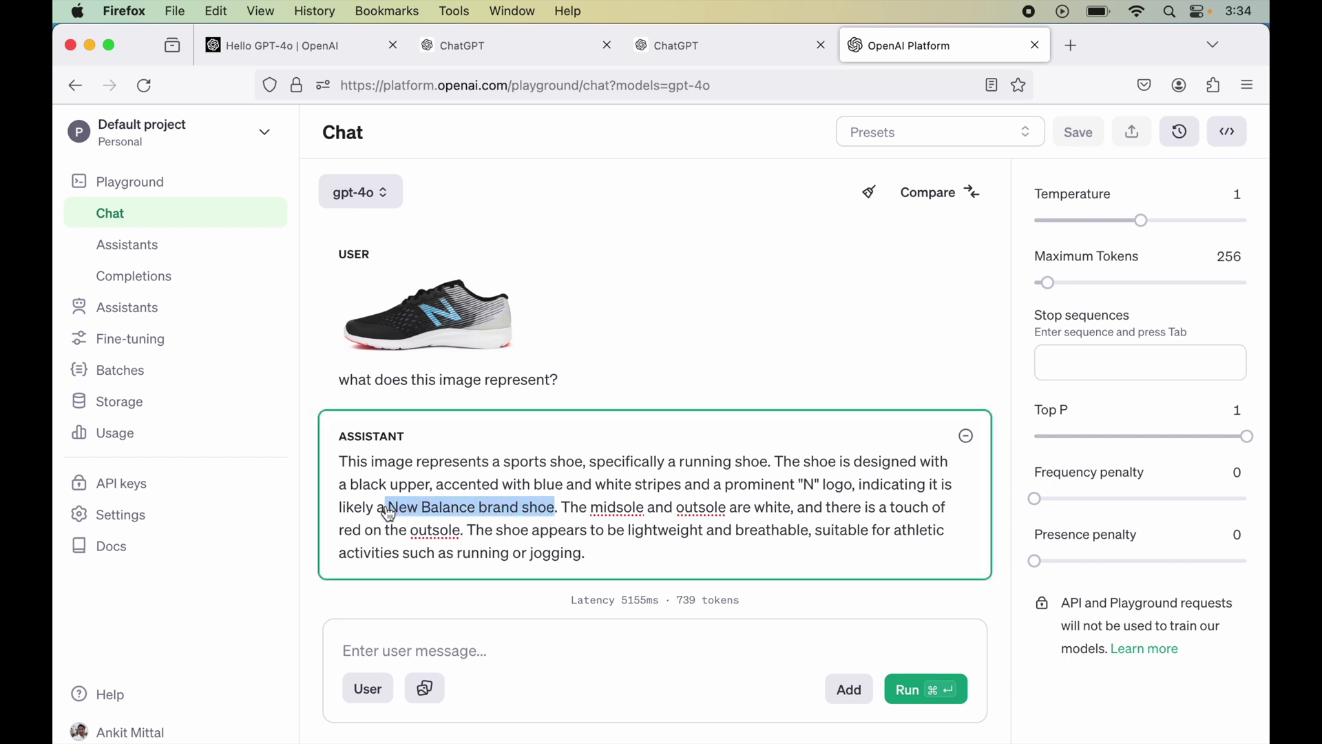
- Upload the white shoe screenshot (11.52.21 AM) and type 'what does this image represent?' beneath it
left_click(469, 513)
left_click(434, 692)
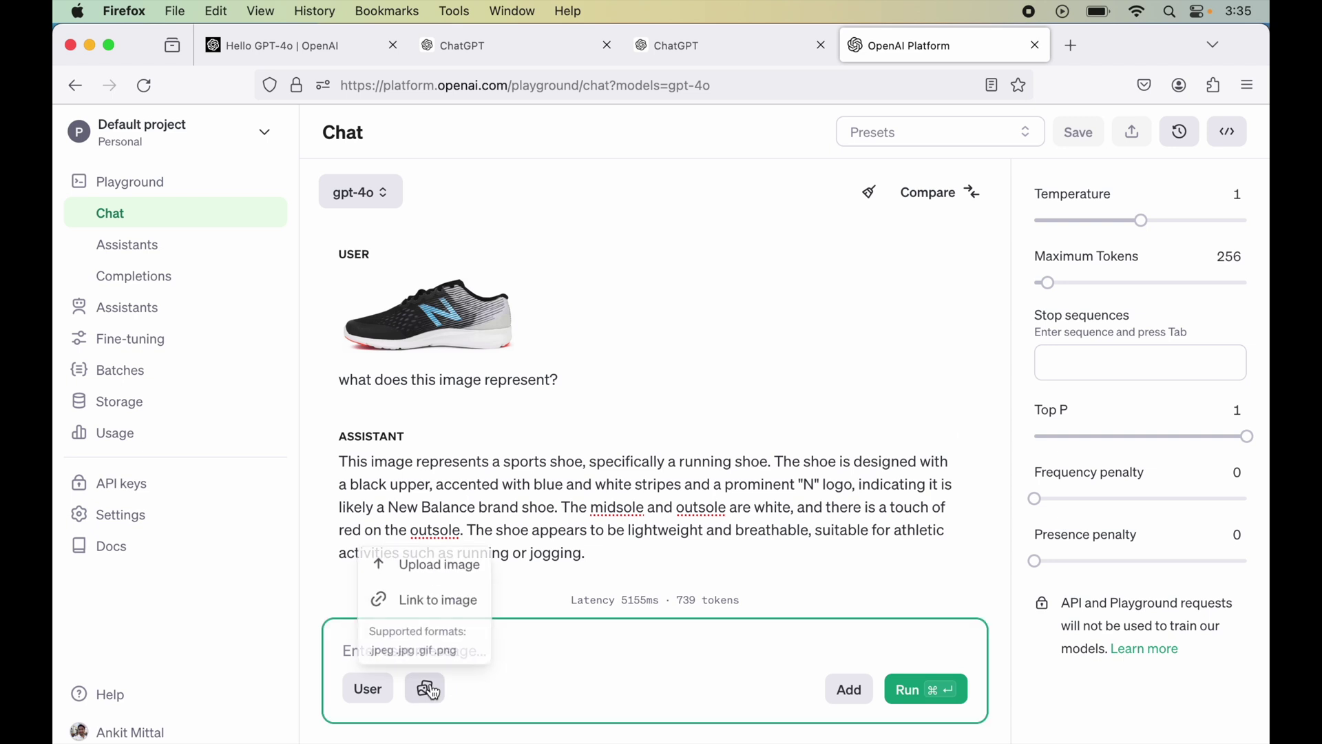
left_click(438, 563)
scroll(478, 347, "down", 3)
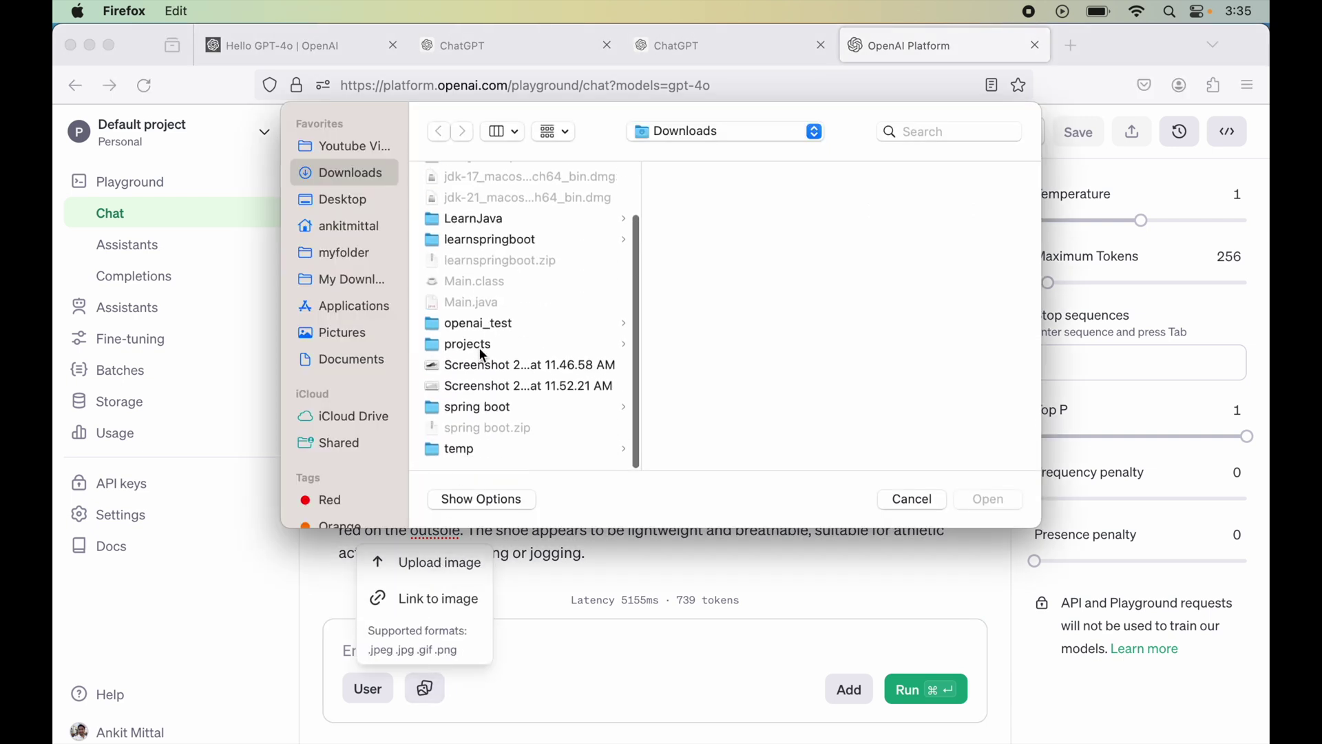
left_click(490, 389)
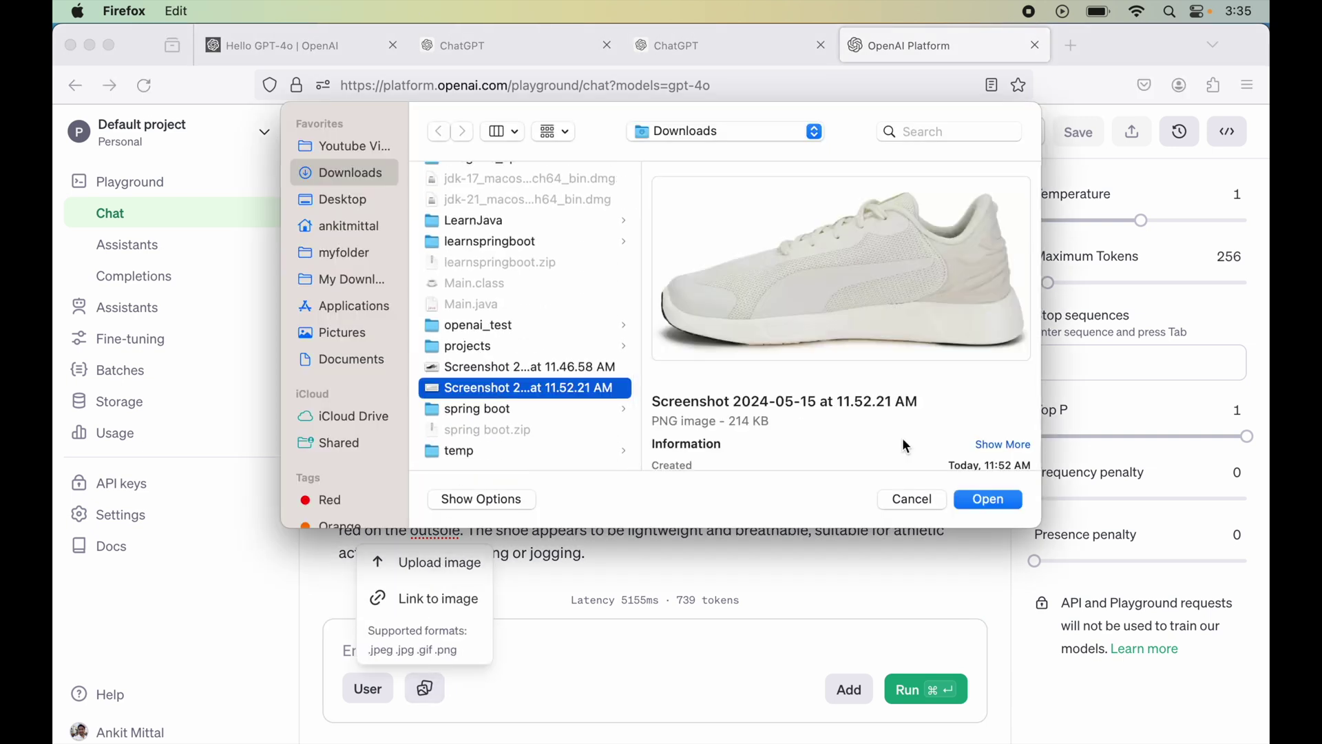
left_click(983, 500)
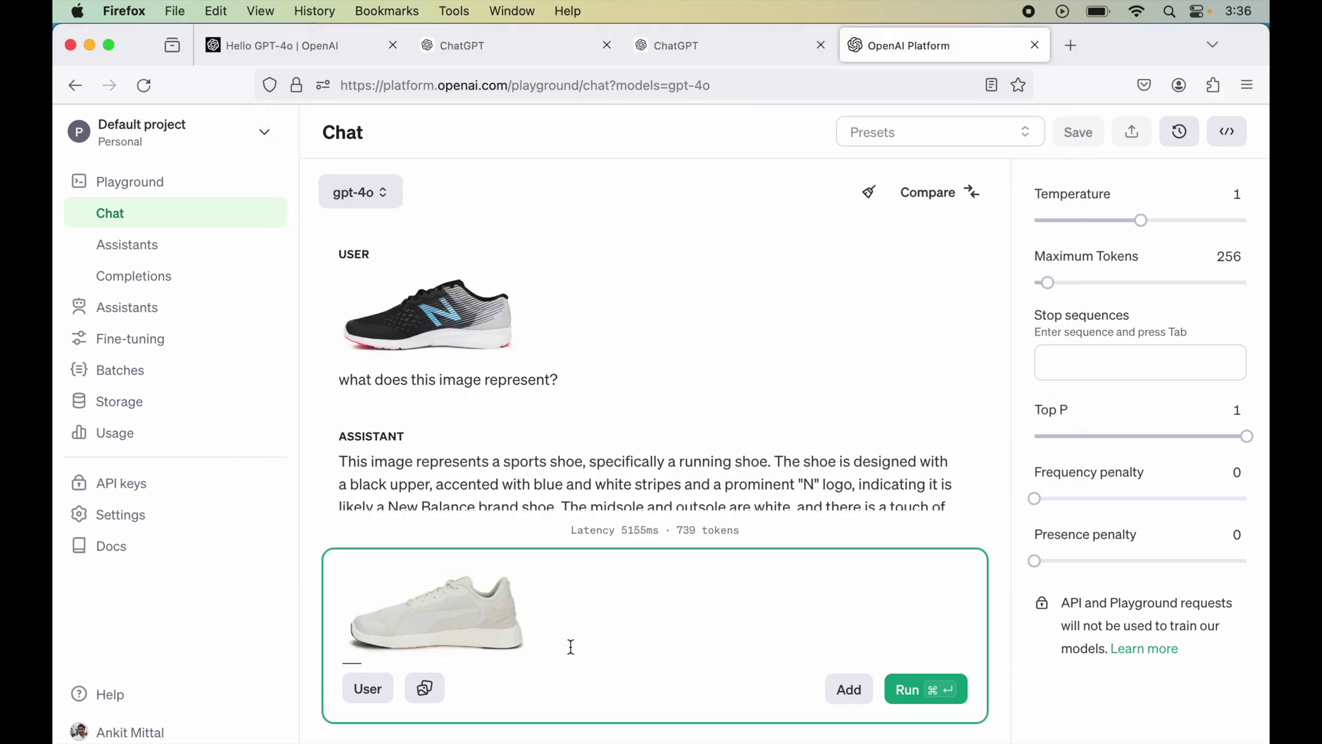
type("what odes")
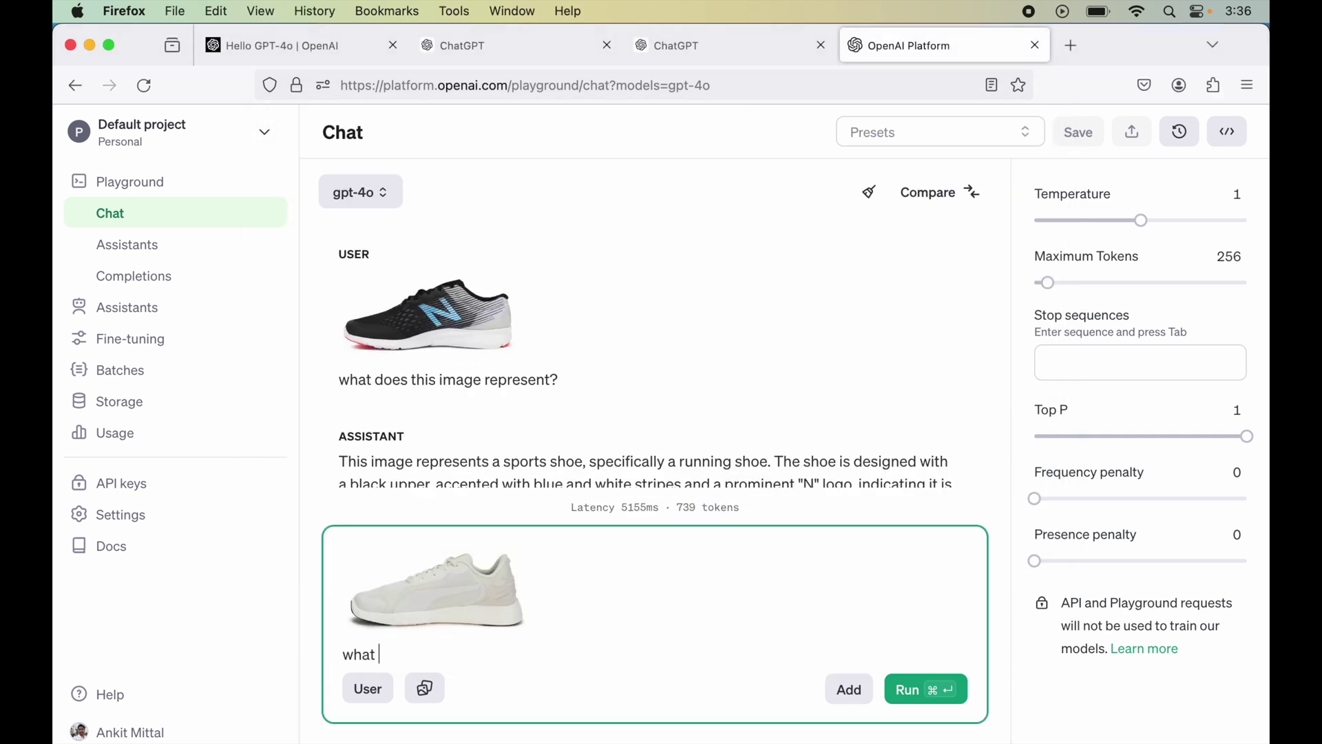
key("BackSpace")
key("BackSpace")
key("BackSpace")
key("BackSpace")
type("does this image re")
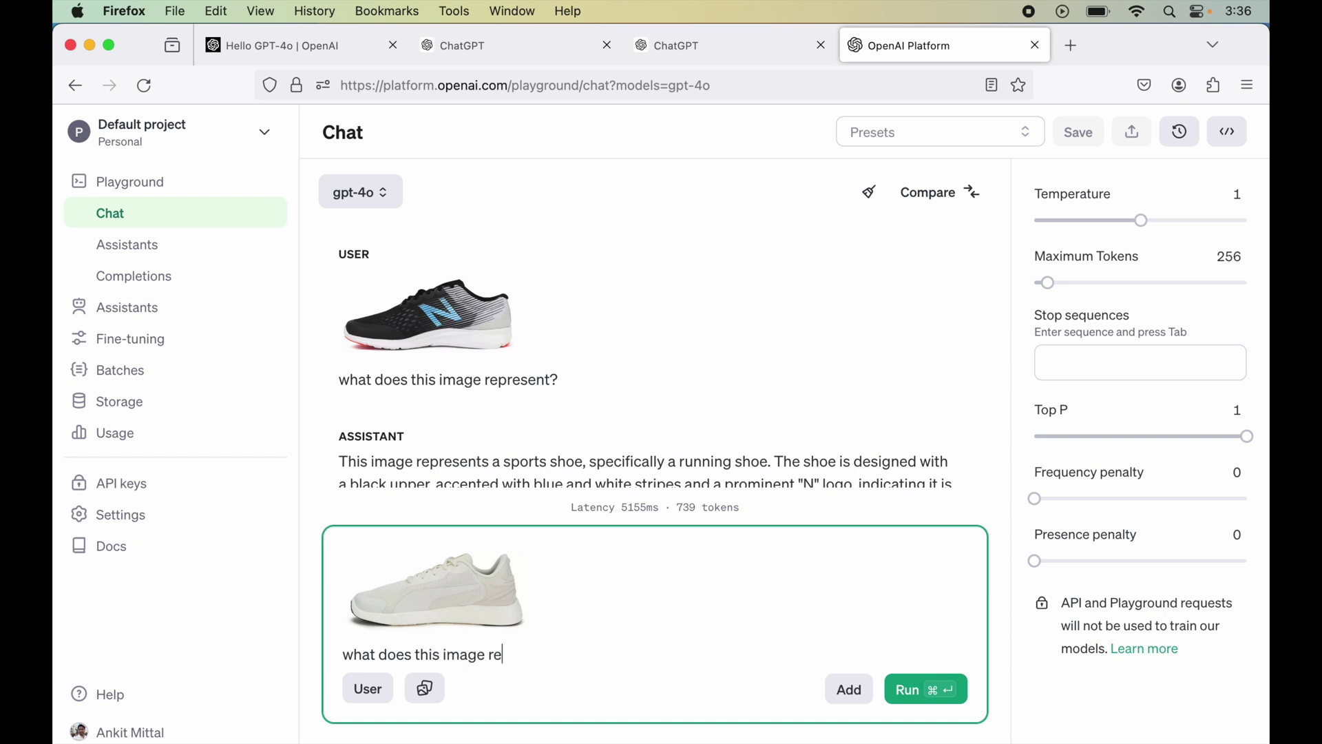
type("present?")
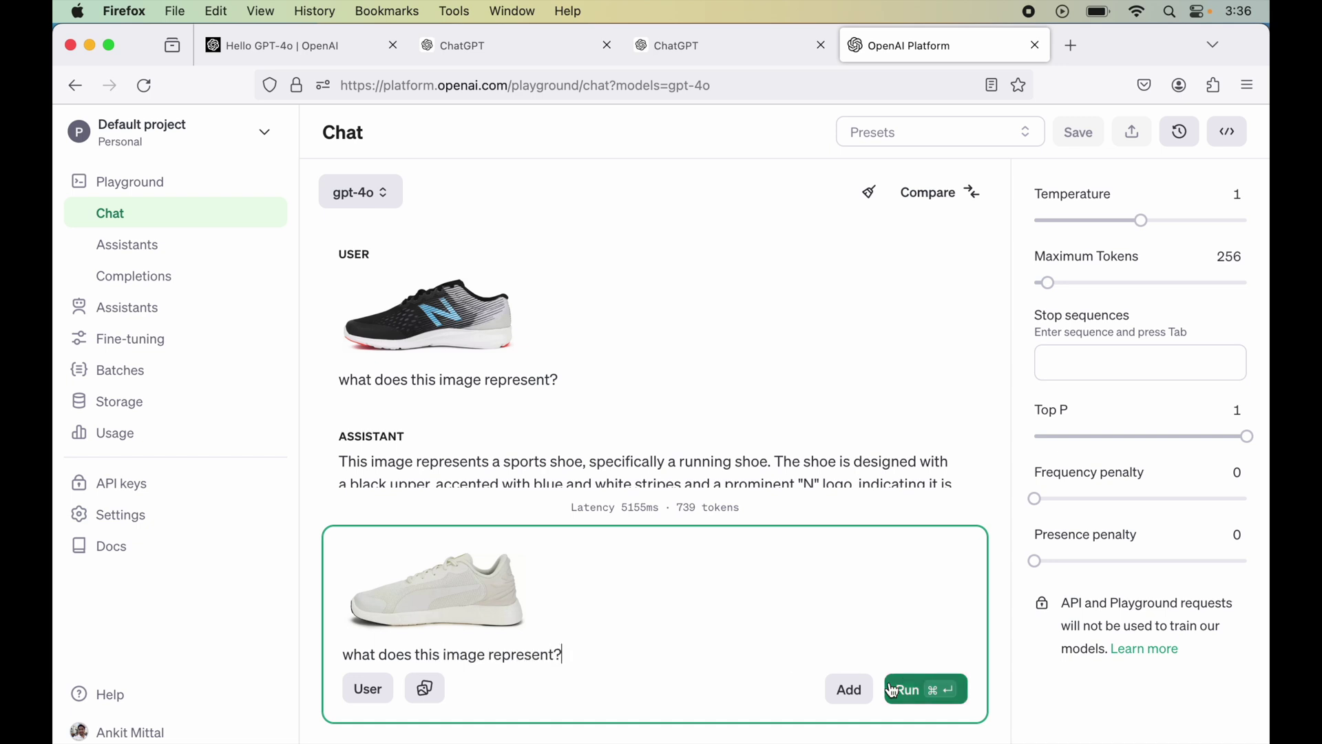
- Send the white shoe question and wait for gpt-4o's reply naming a likely Puma sneaker
left_click(915, 690)
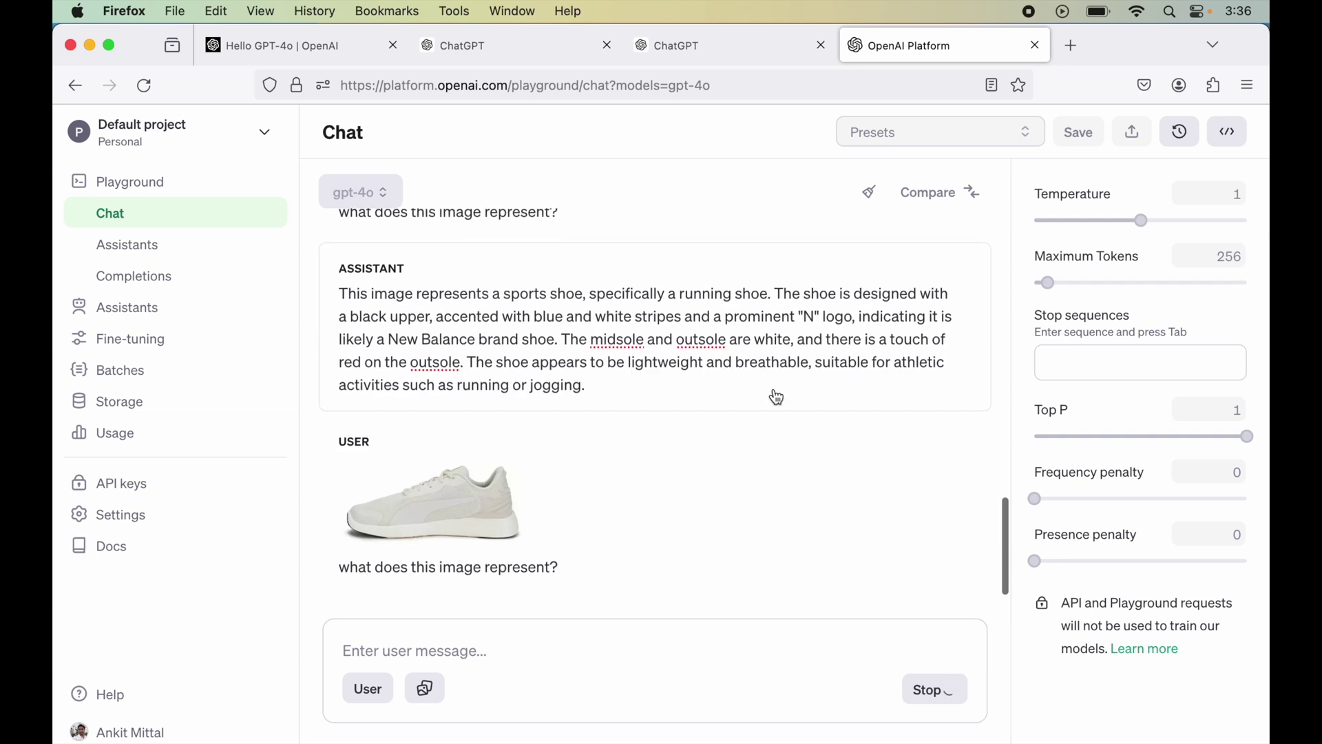